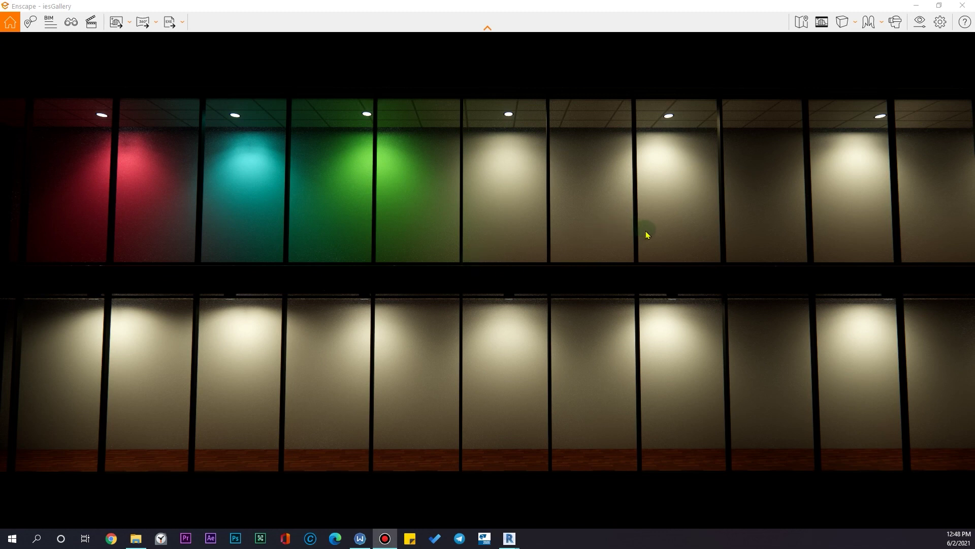
Move along the rendered gallery in Enscape to examine the light patterns on both floors.
drag(680, 288, 657, 290)
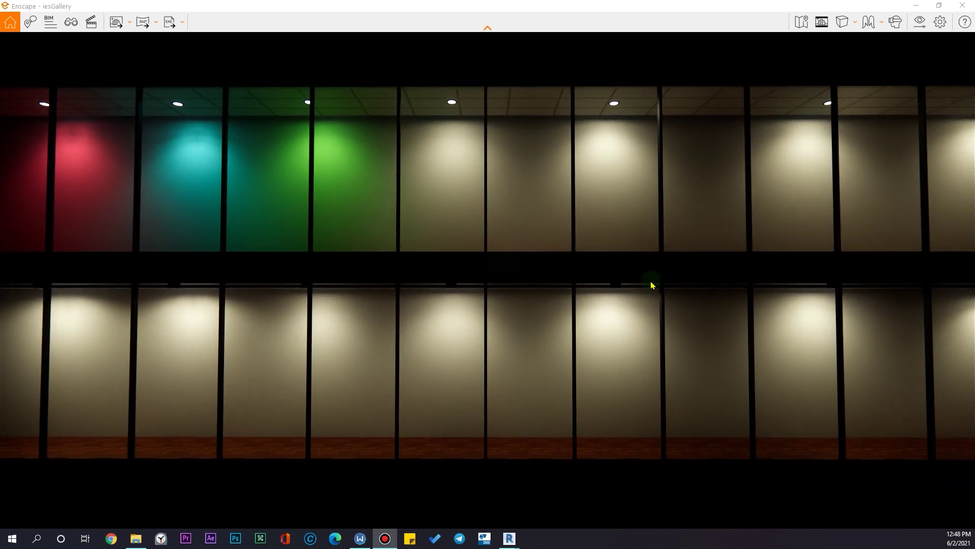
key(d)
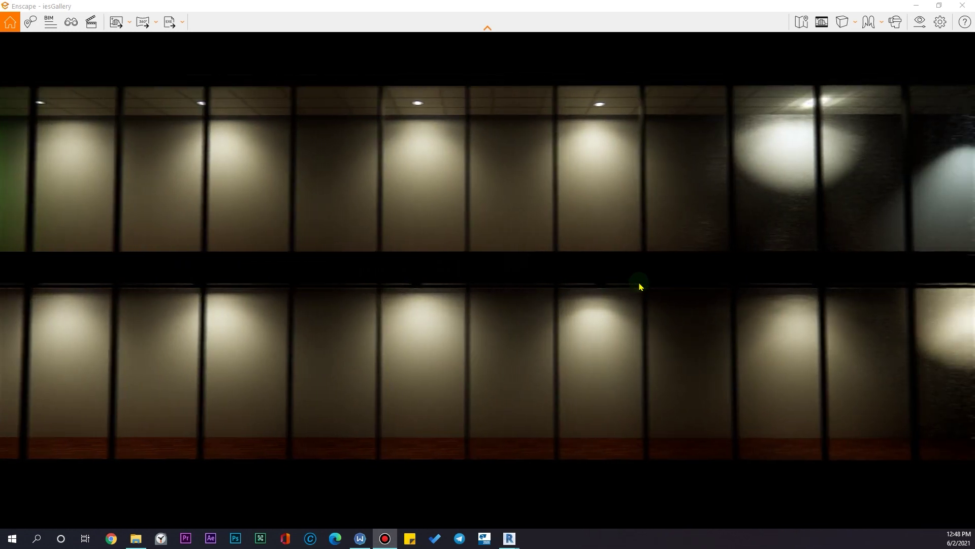
key(d)
key(a)
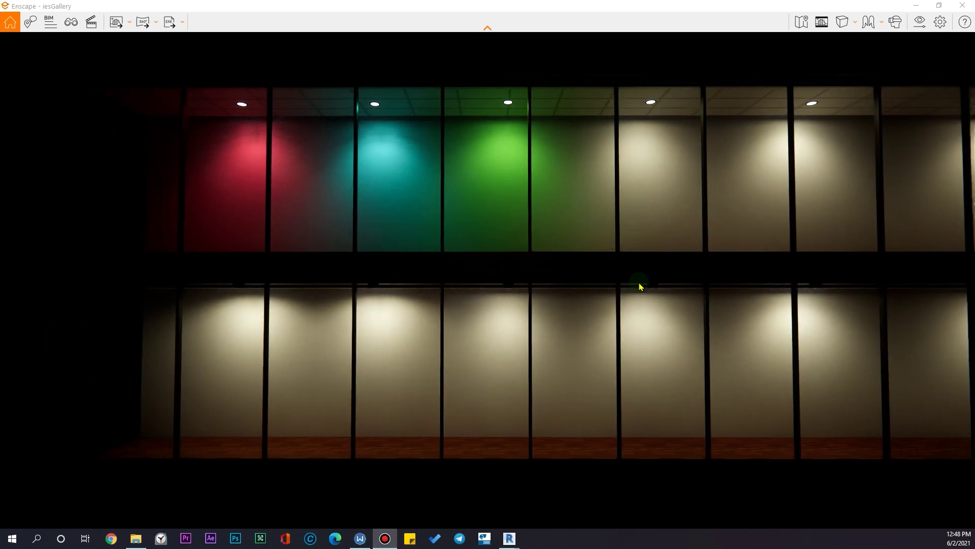
key(w)
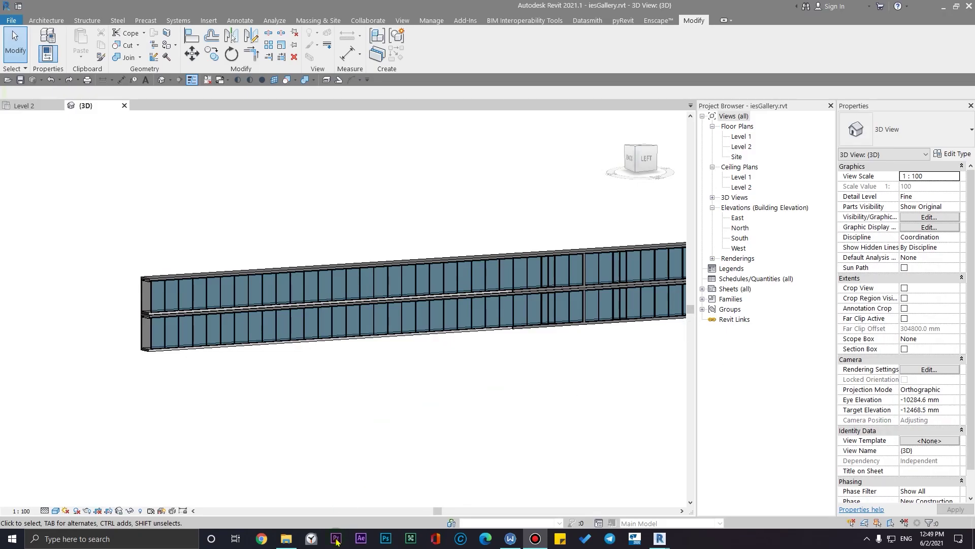
In Revit, open the type properties of the upper floor's first recessed ceiling light and view its photometric parameters.
mouse_move(283, 543)
scroll(93, 331, up, 6)
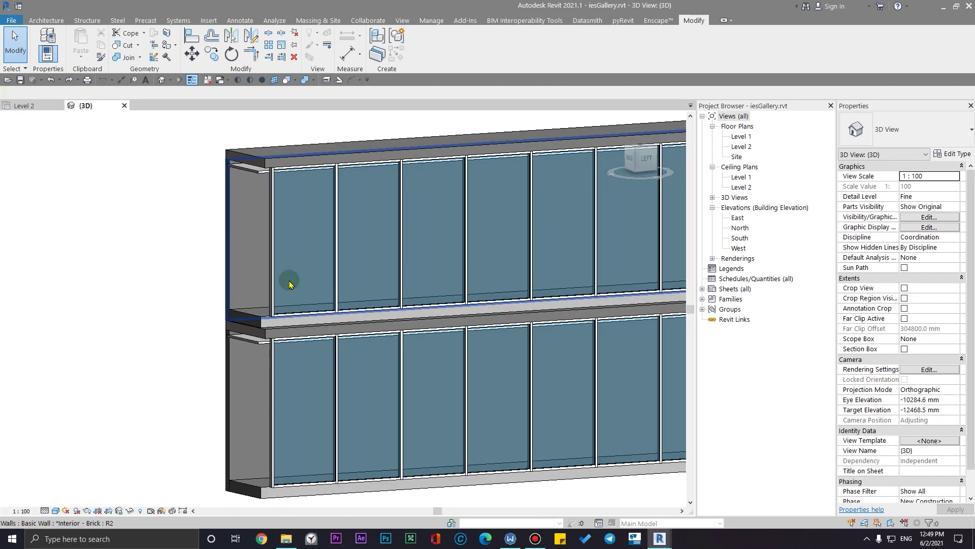
shift+middle_drag(219, 352, 283, 376)
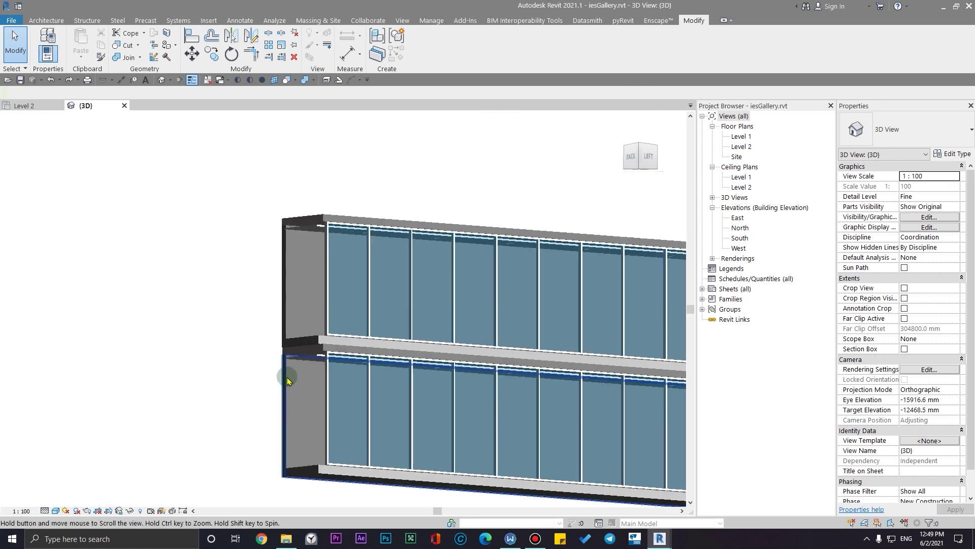
scroll(274, 253, up, 5)
scroll(502, 237, down, 6)
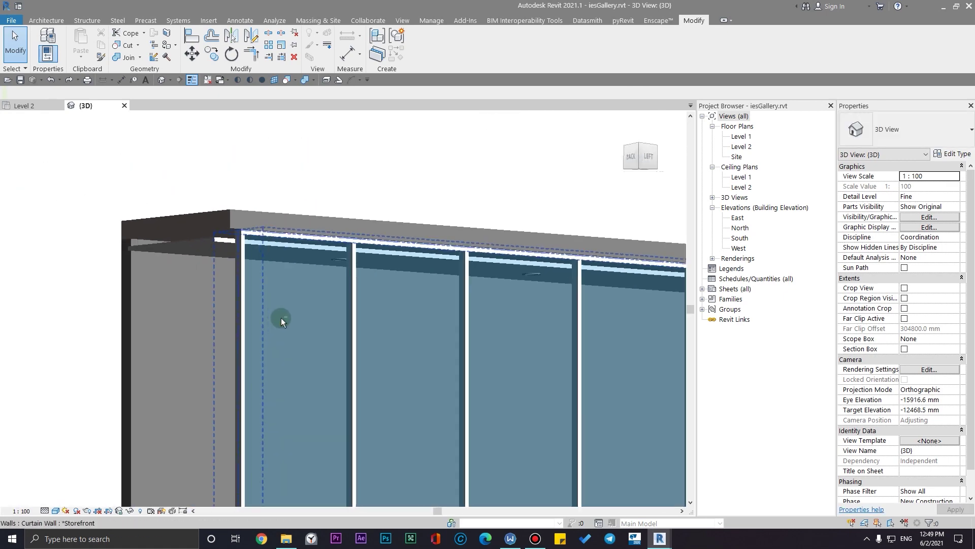
scroll(262, 244, up, 5)
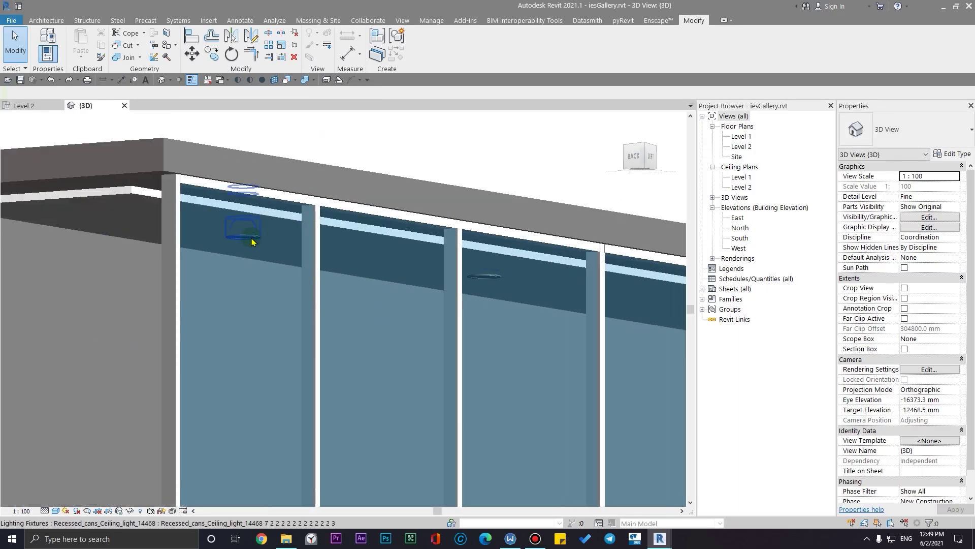
click(252, 242)
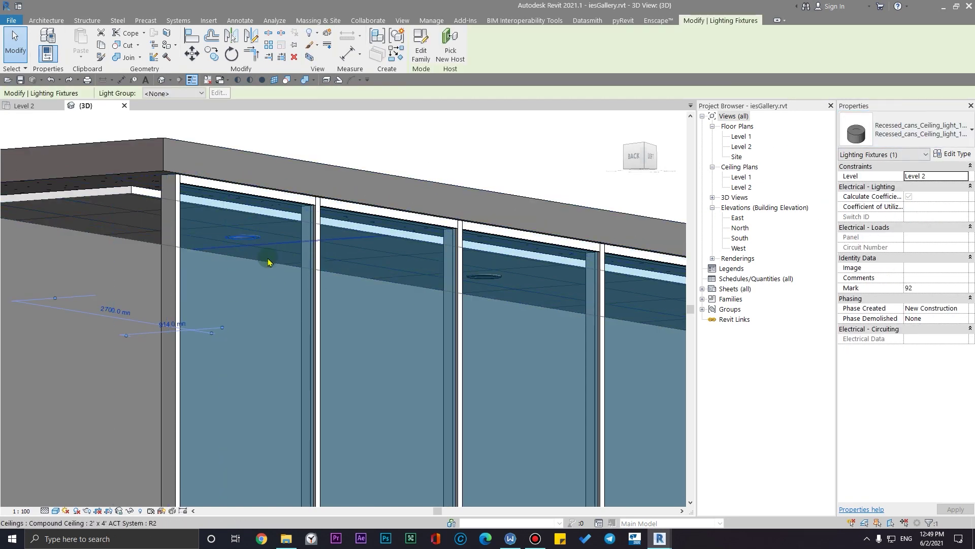
click(951, 154)
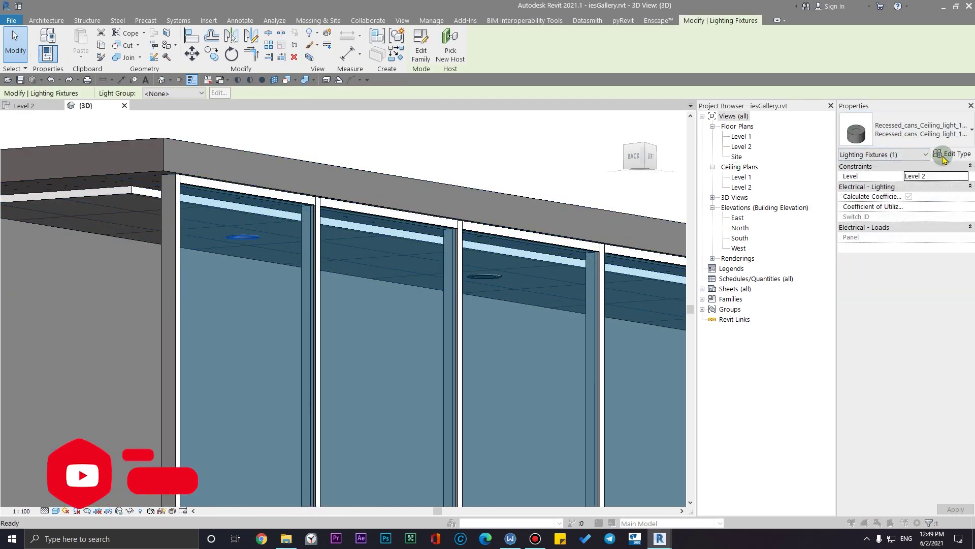
scroll(629, 332, down, 5)
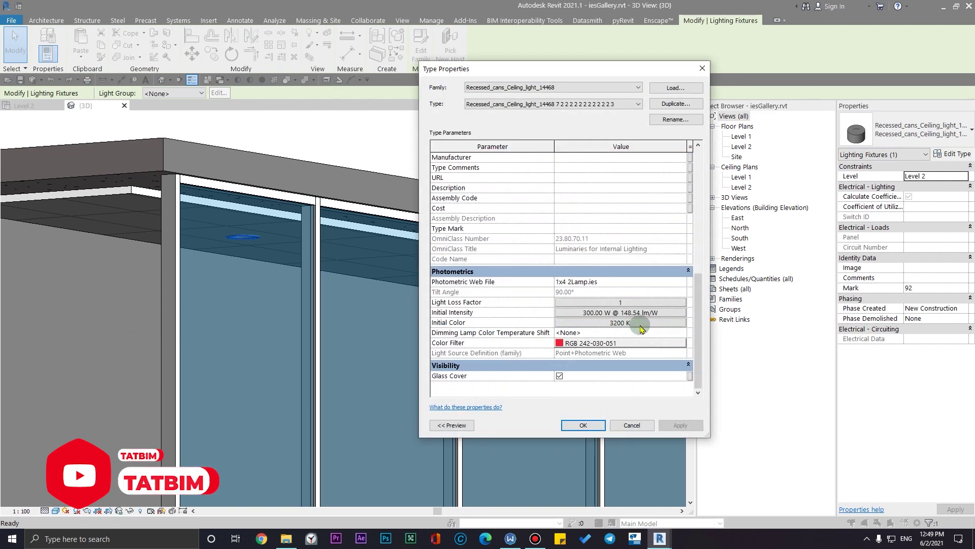
Browse the IES folder for the light's photometric web file, then close the file selection and type properties without changes.
click(683, 282)
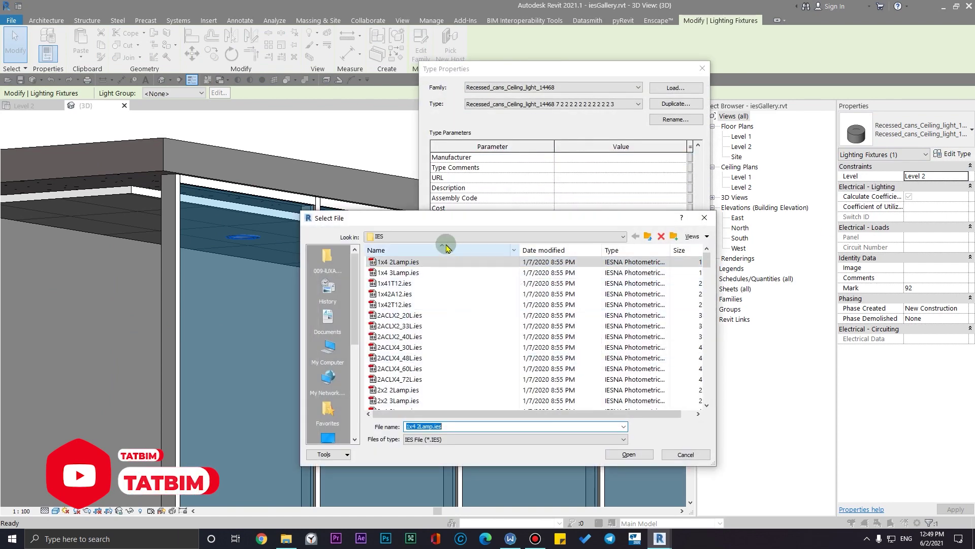
click(424, 237)
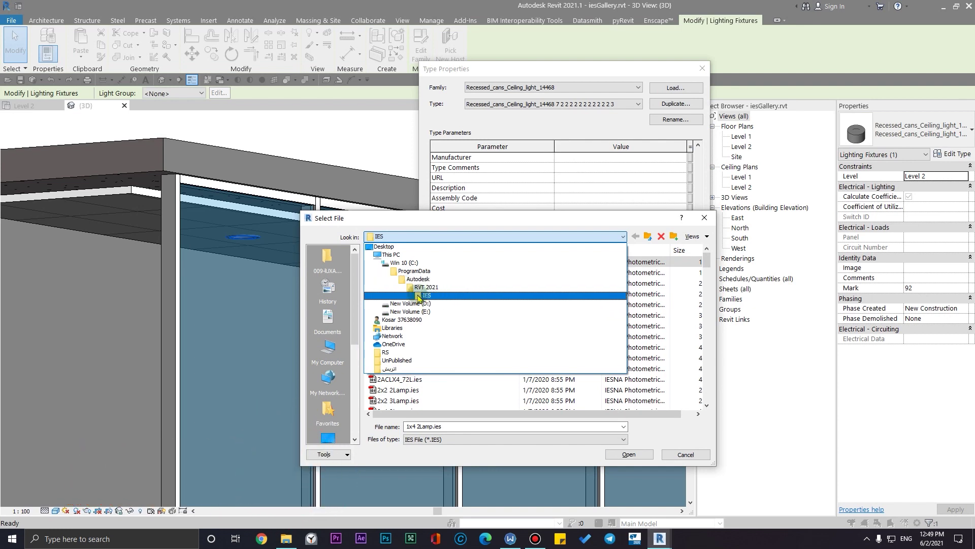
click(451, 299)
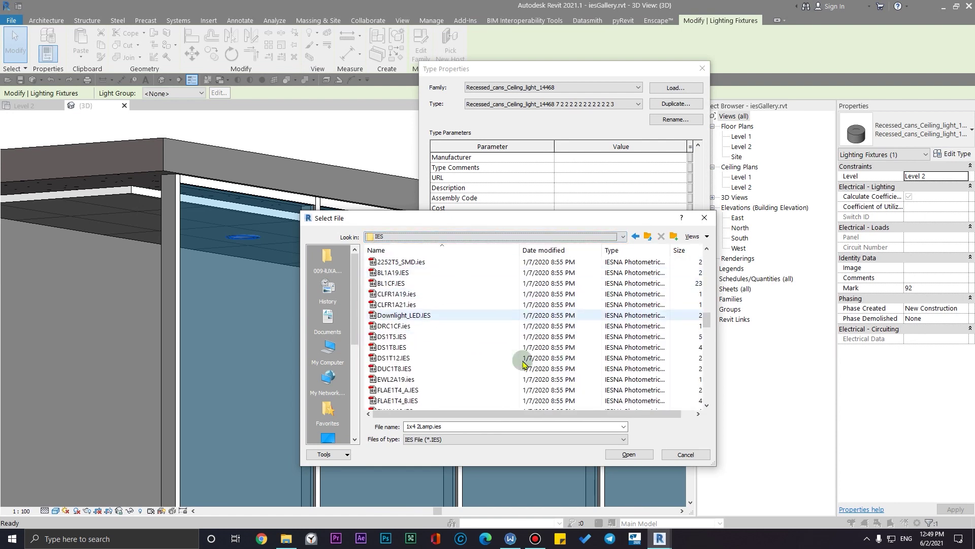
scroll(524, 362, up, 6)
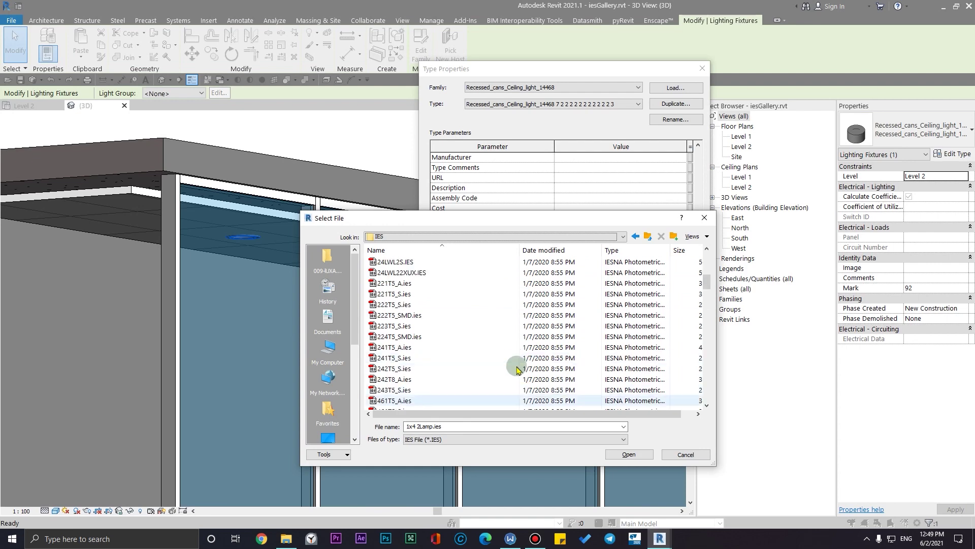
click(703, 219)
click(703, 68)
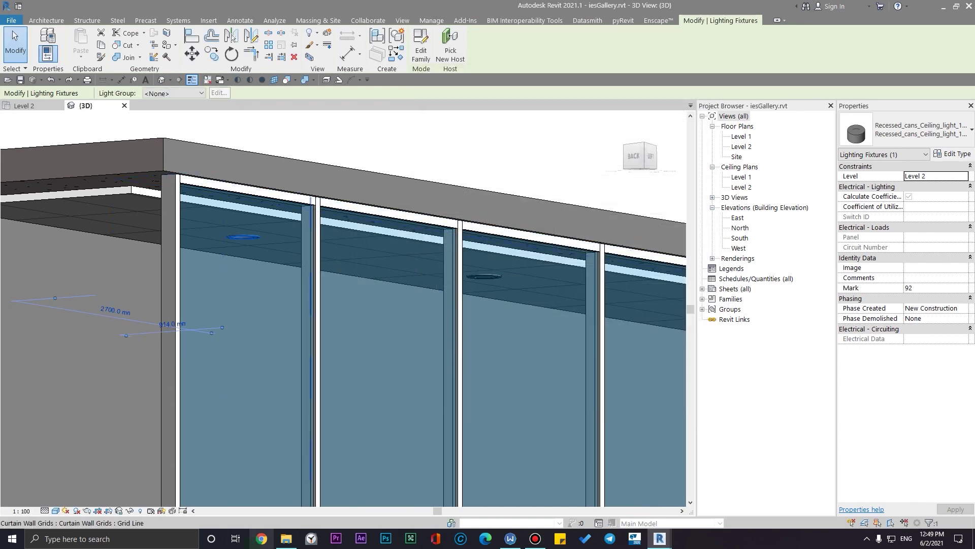
Switch to Chrome and search the web for "ies download".
click(281, 535)
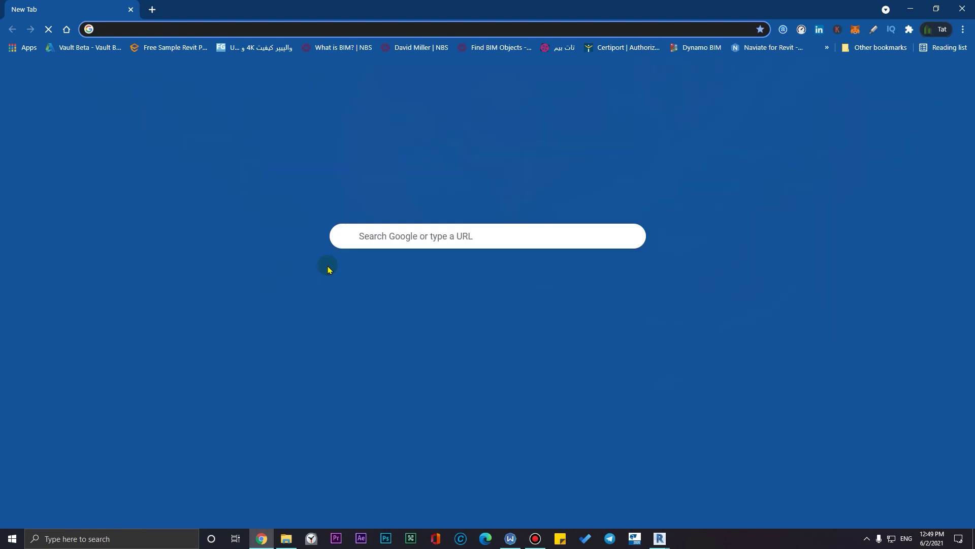
text(i)
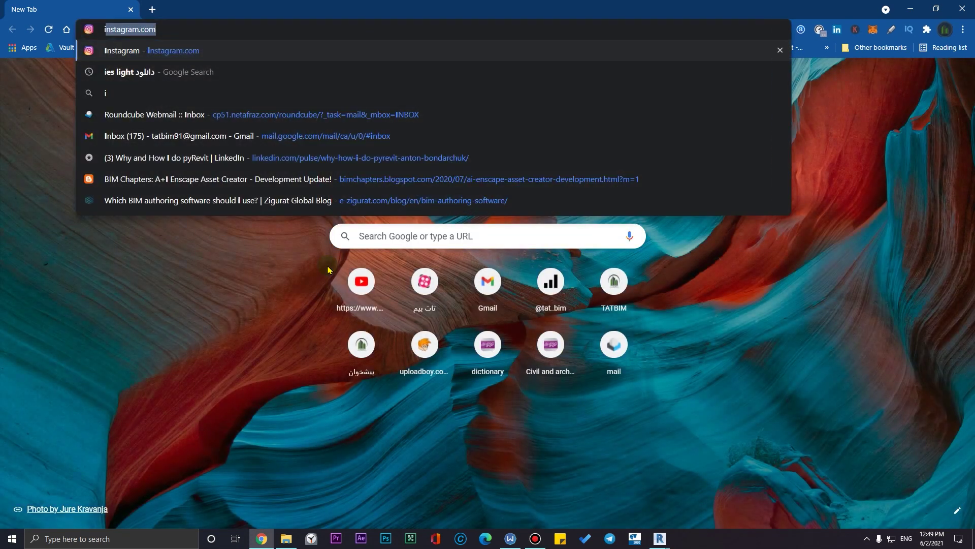
text(es down)
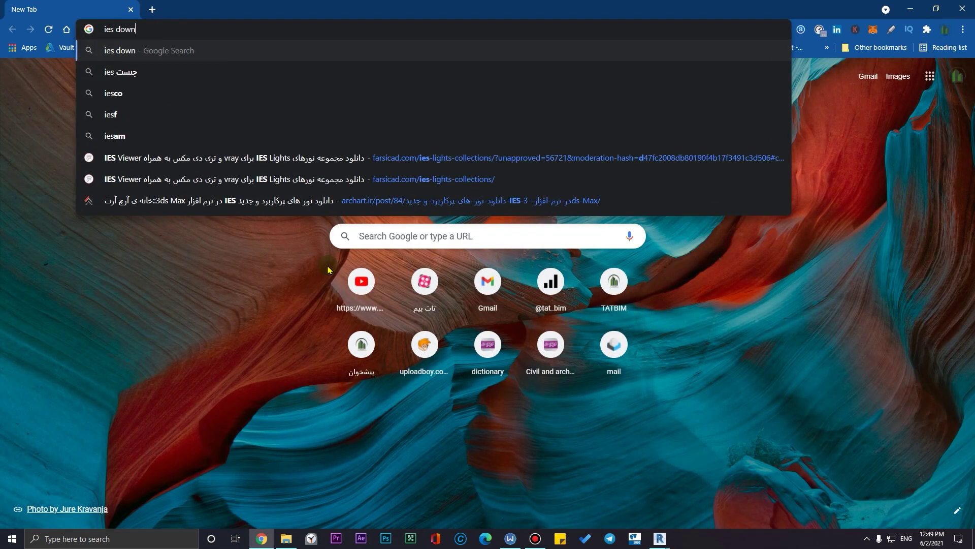
text(load)
key(Delete)
key(Return)
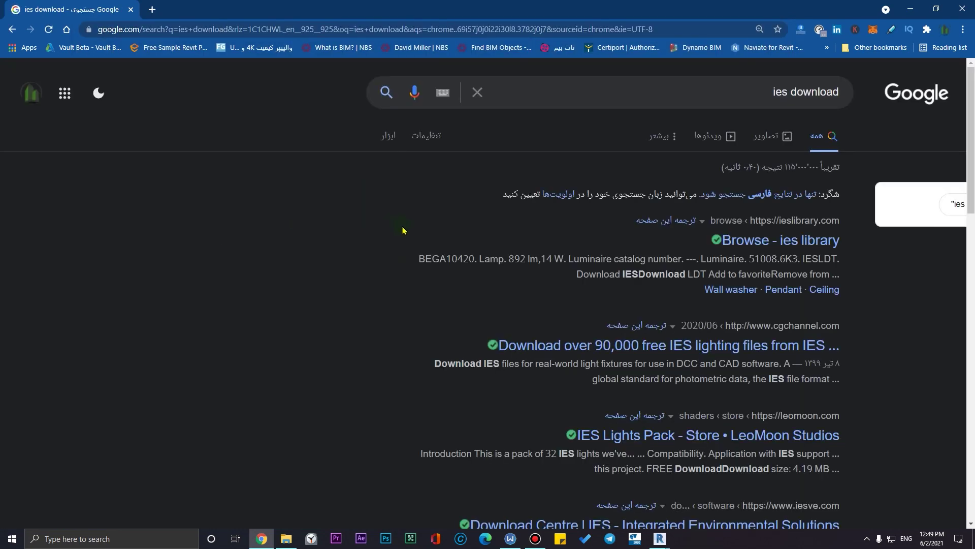
Look through the search results for sites offering IES lighting files, then close the browser.
scroll(432, 244, down, 1)
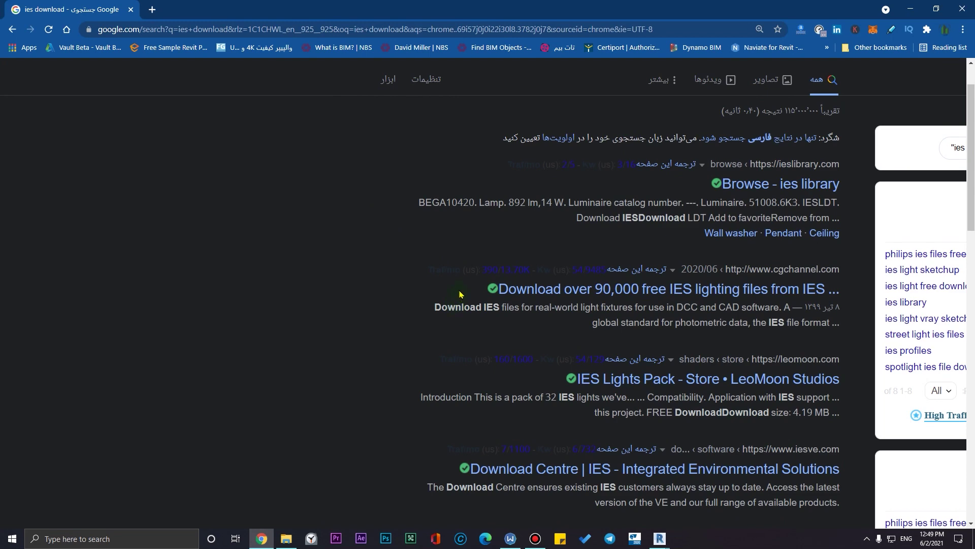
scroll(662, 308, up, 1)
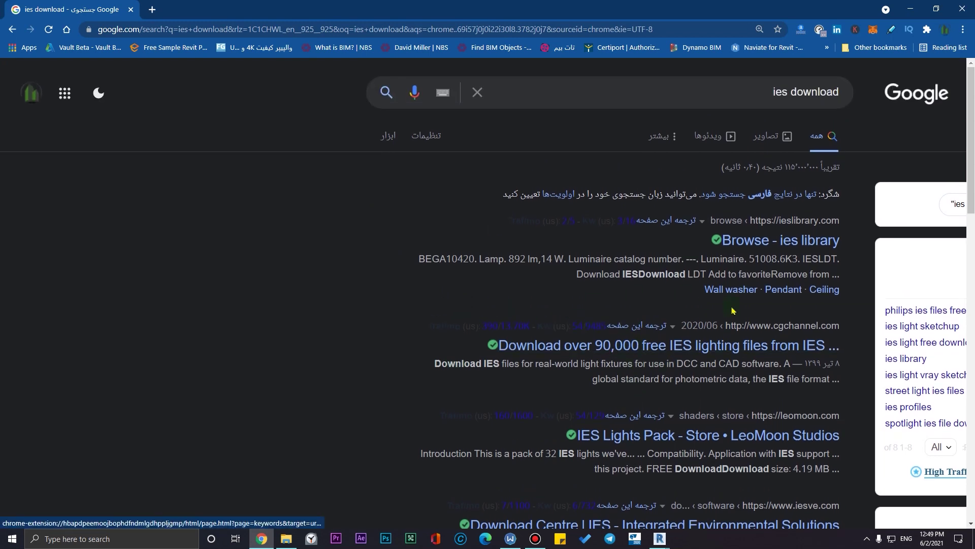
scroll(590, 199, down, 3)
scroll(590, 199, down, 4)
scroll(559, 196, up, 7)
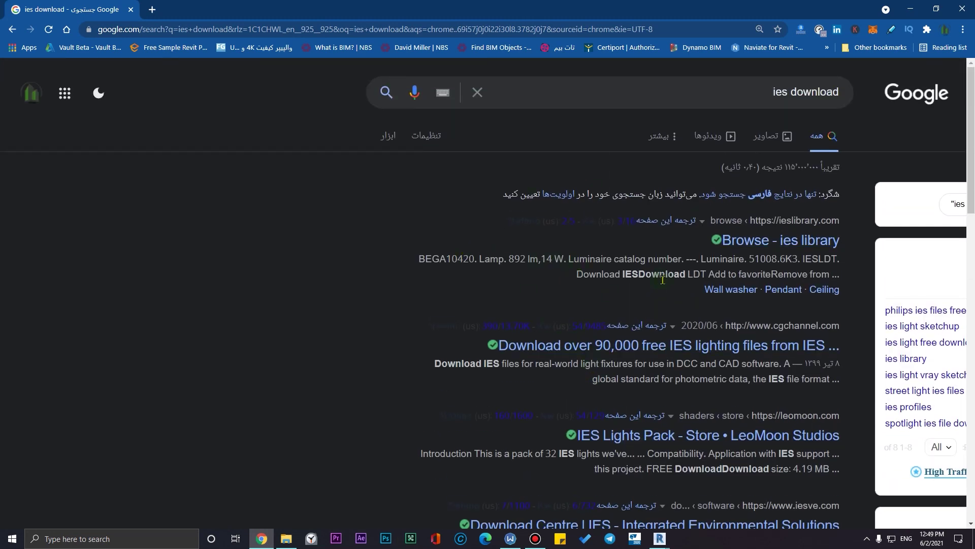
scroll(716, 316, down, 4)
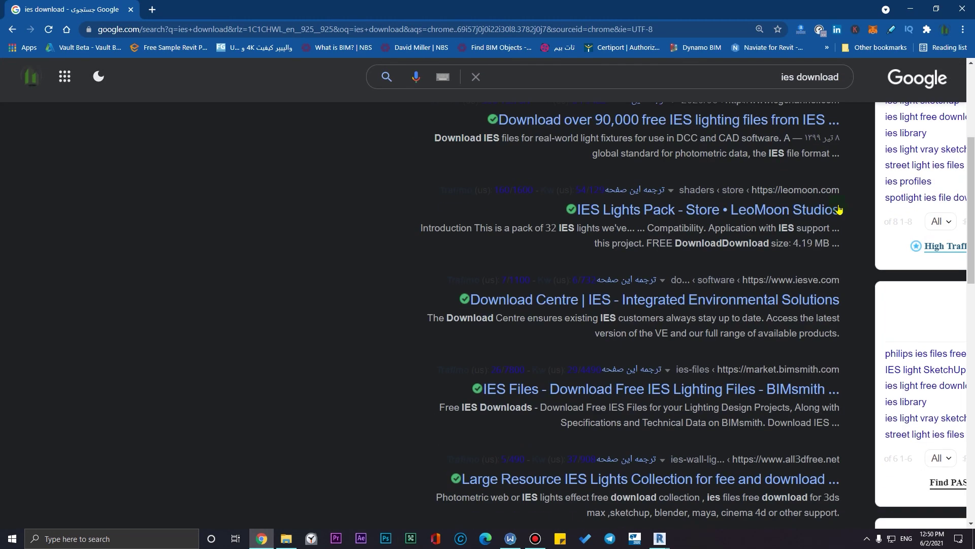
scroll(620, 350, down, 5)
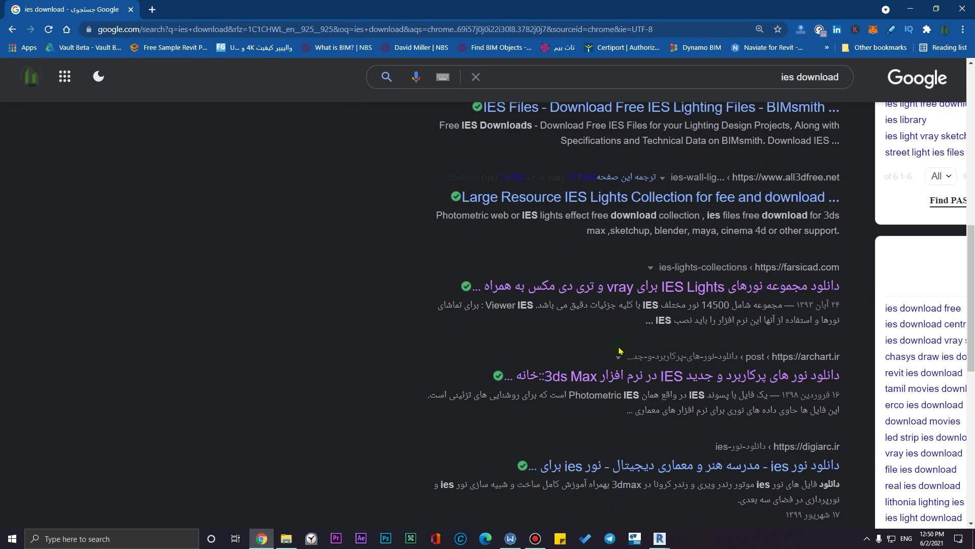
click(968, 5)
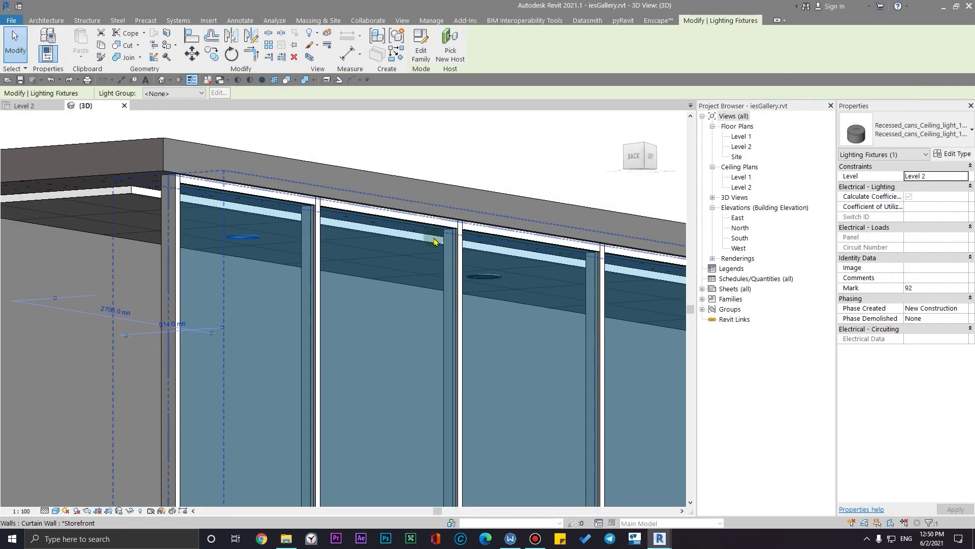
Deselect the ceiling light and inspect the two-storey gallery model from outside in the 3D view.
shift+middle_drag(433, 239, 382, 297)
scroll(382, 296, down, 6)
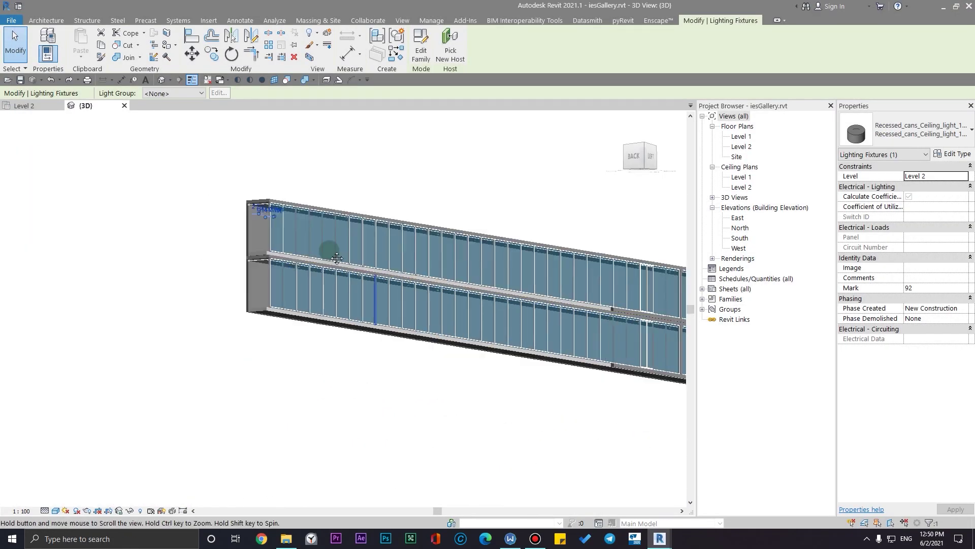
shift+middle_drag(352, 333, 340, 411)
scroll(316, 426, up, 8)
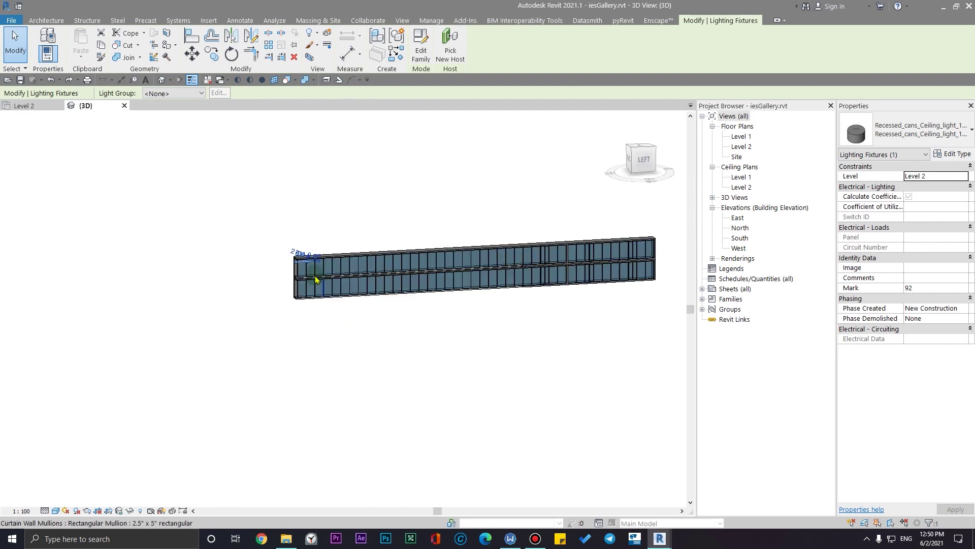
click(141, 380)
shift+middle_drag(141, 380, 154, 430)
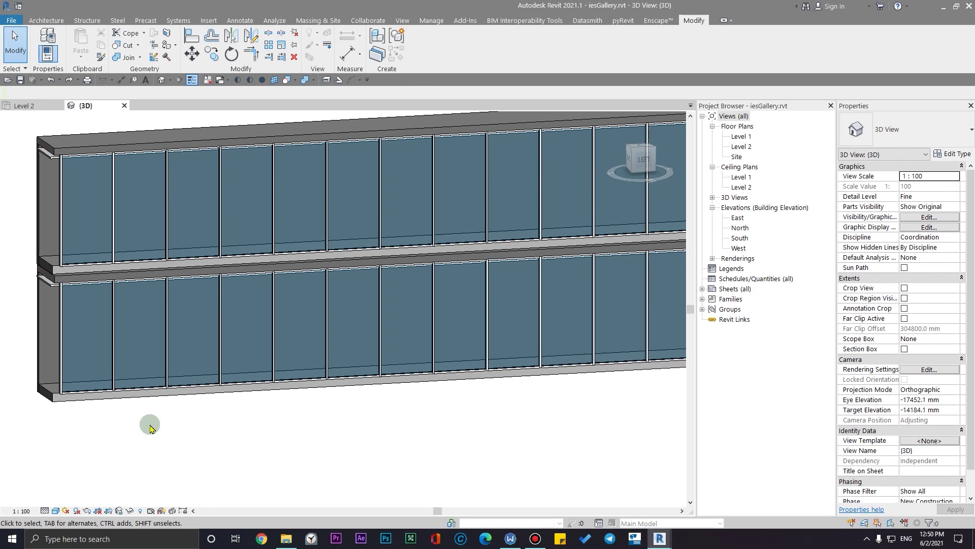
scroll(273, 367, down, 5)
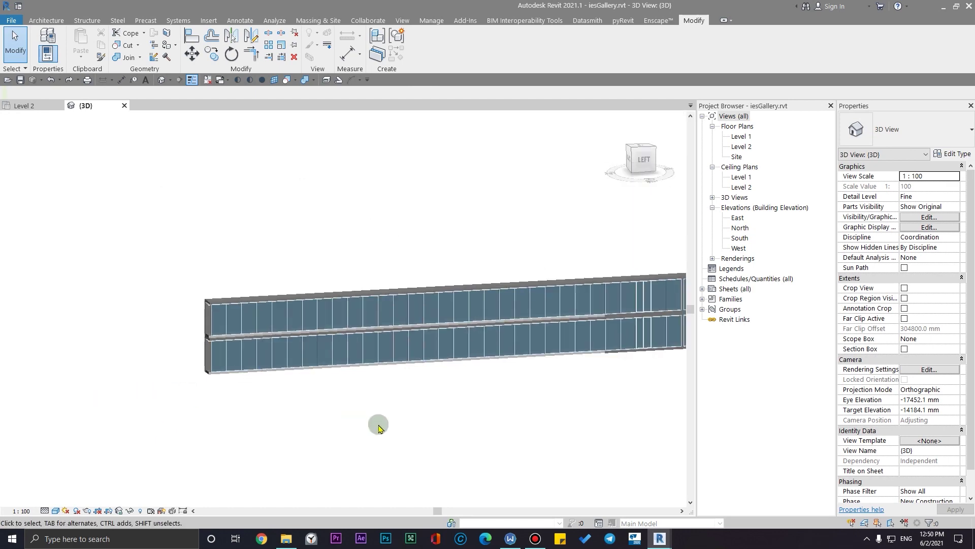
shift+middle_drag(376, 426, 378, 437)
Switch to Enscape and compare the different IES light distributions along the gallery walls.
key(alt+Tab)
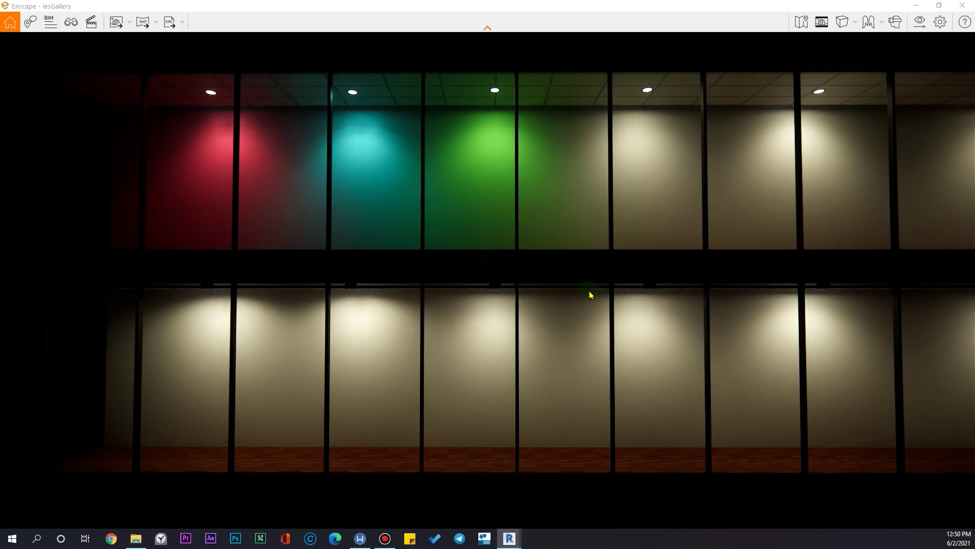
key(d)
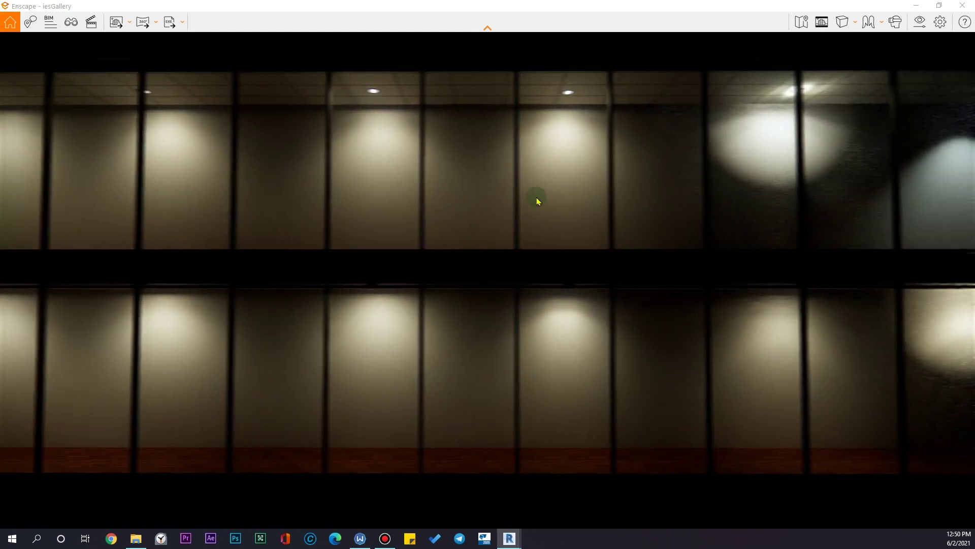
key(d)
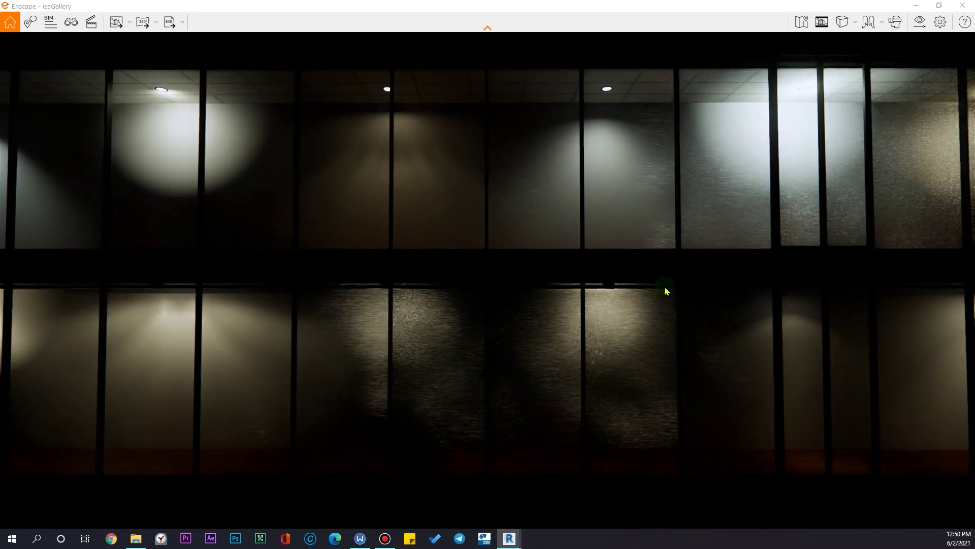
key(a)
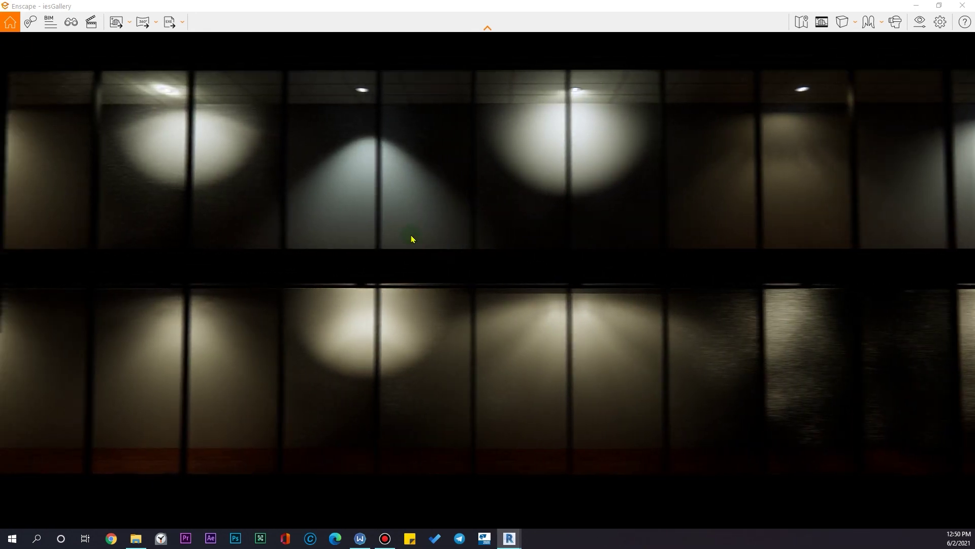
key(a)
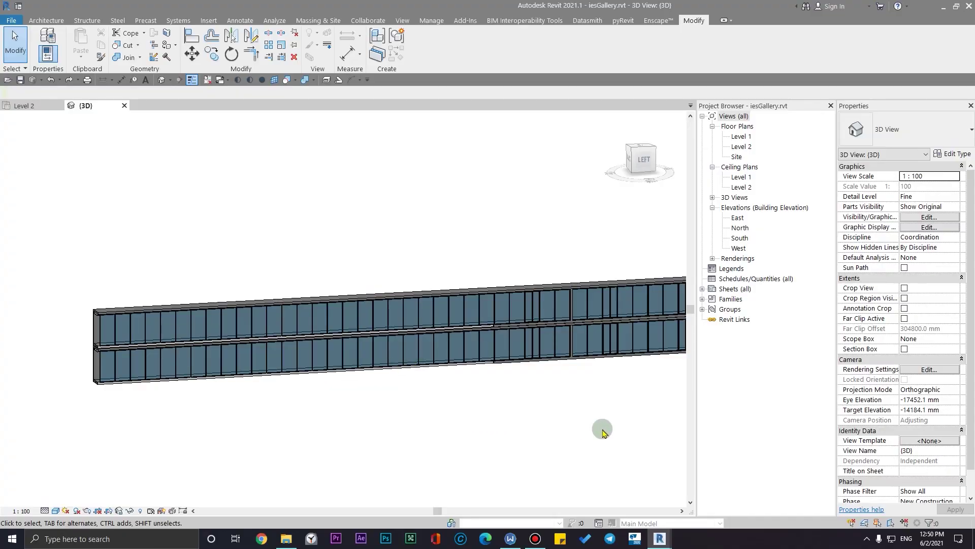
Compare the Enscape render with the gallery model, and select the end recessed ceiling light on the upper storey from below.
shift+middle_drag(602, 432, 590, 396)
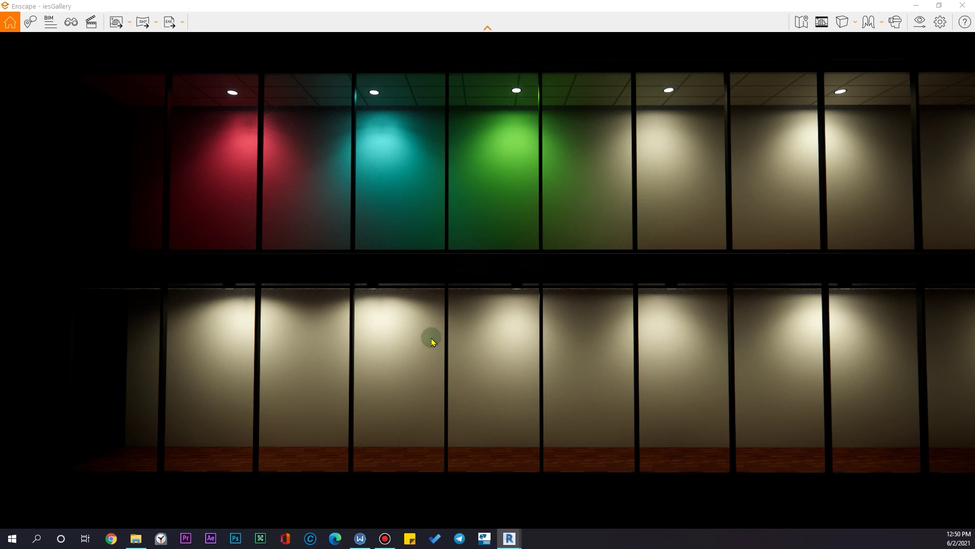
key(d)
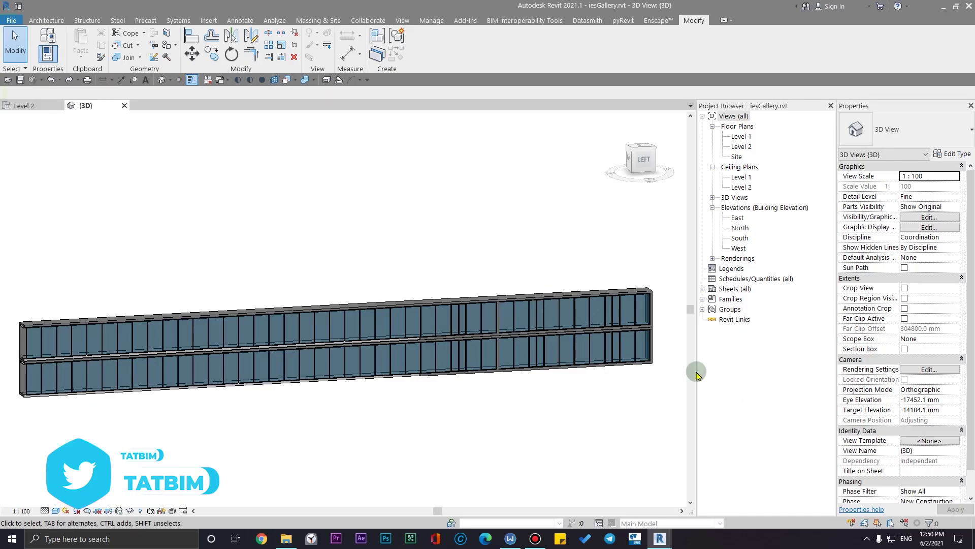
shift+middle_drag(406, 369, 108, 276)
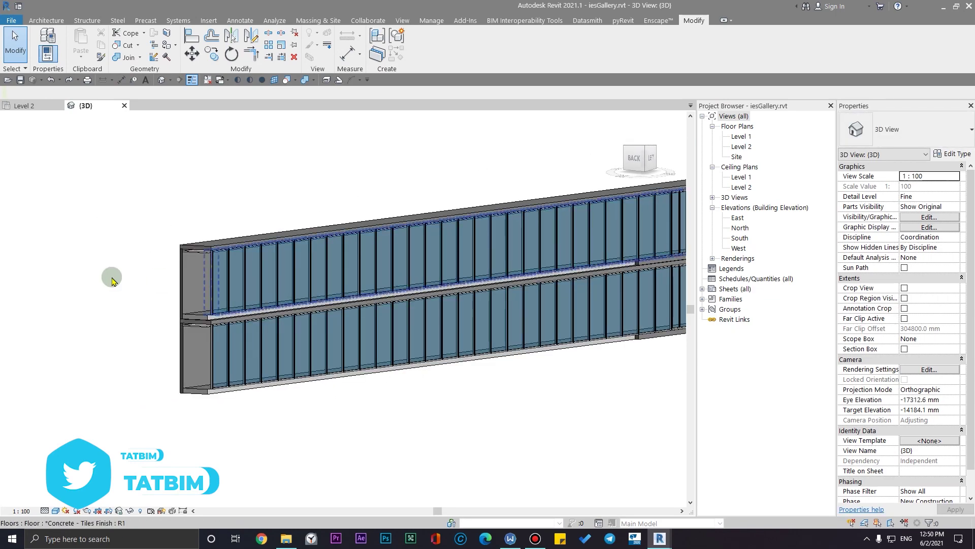
scroll(398, 165, up, 5)
scroll(315, 330, up, 3)
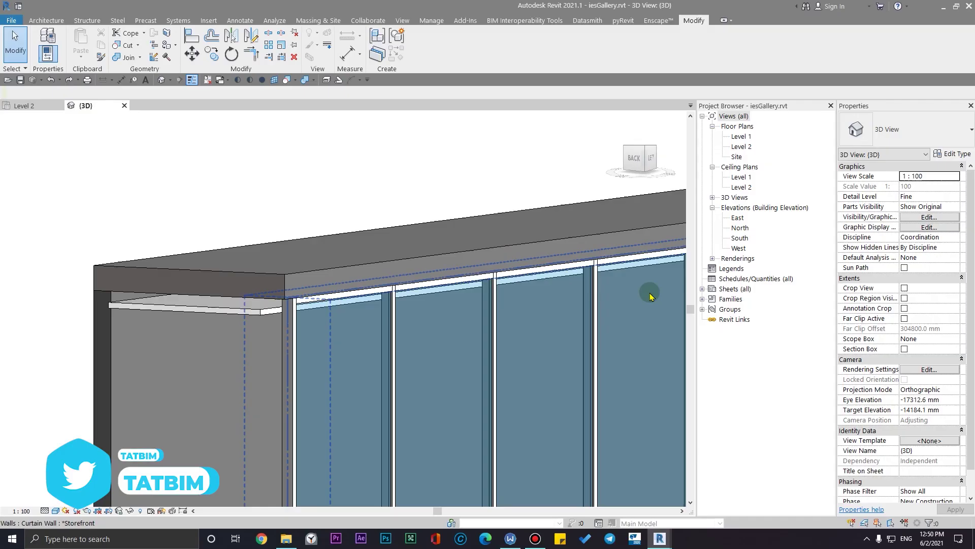
scroll(509, 377, down, 3)
shift+middle_drag(508, 377, 233, 218)
scroll(254, 218, up, 5)
click(298, 225)
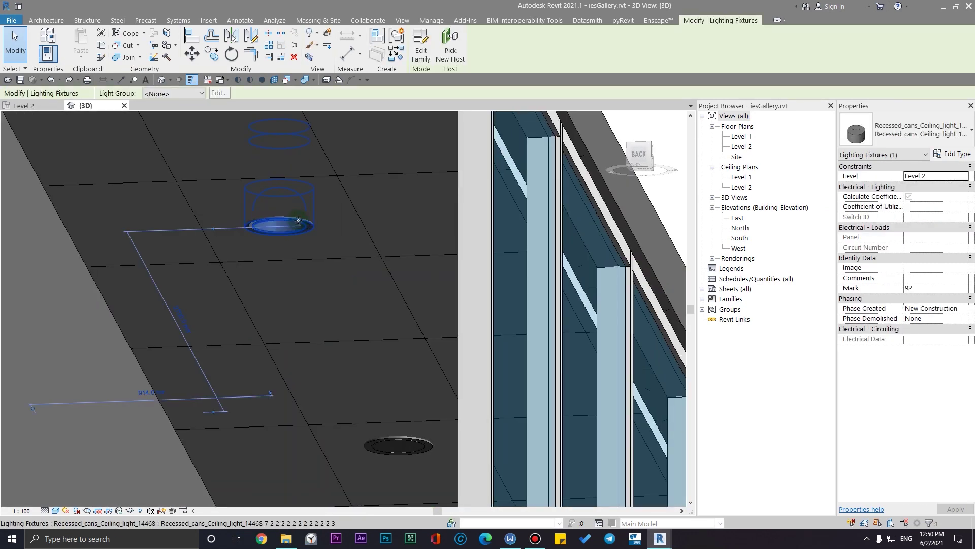
Inspect the two-storey gallery's glazed facade from outside and deselect the ceiling light.
scroll(305, 228, down, 5)
shift+middle_drag(331, 244, 431, 129)
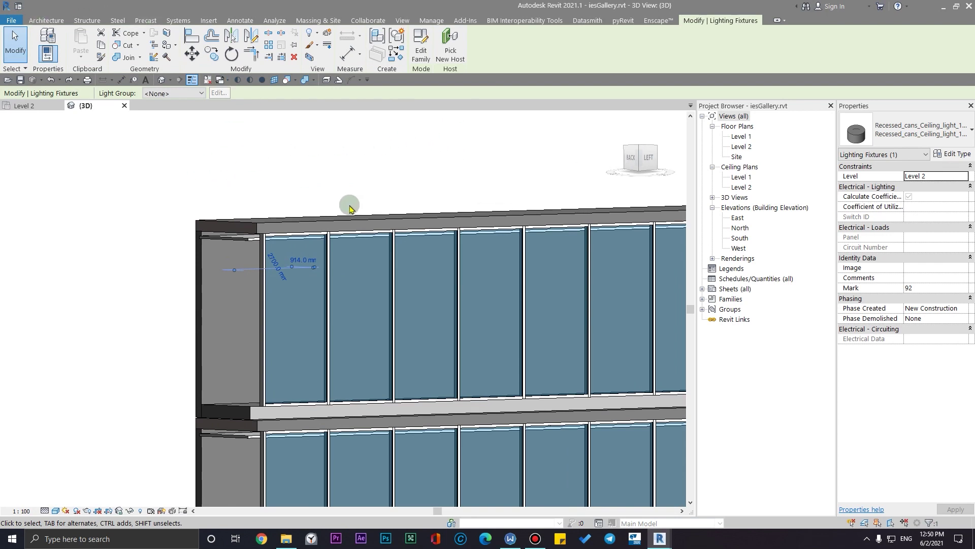
shift+middle_drag(350, 208, 398, 175)
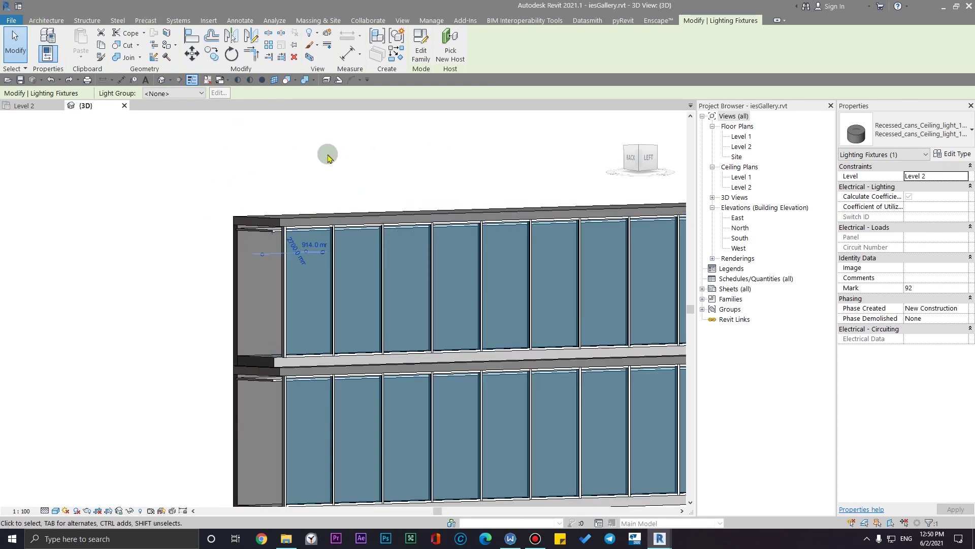
scroll(325, 218, down, 5)
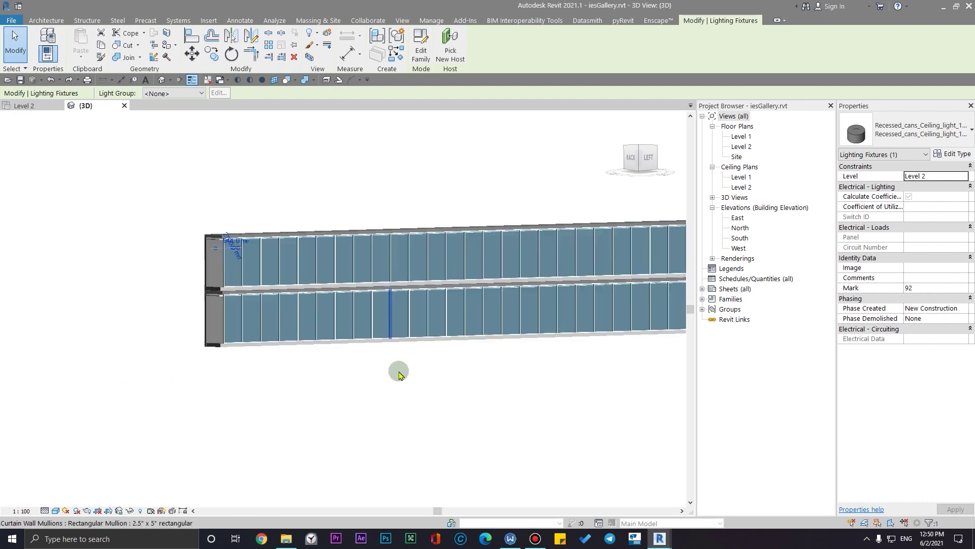
click(395, 396)
Examine the recessed lights beneath the upper-storey ceiling from the gallery's end, selecting and deselecting the end fixture.
shift+middle_drag(409, 395, 273, 289)
scroll(366, 252, up, 6)
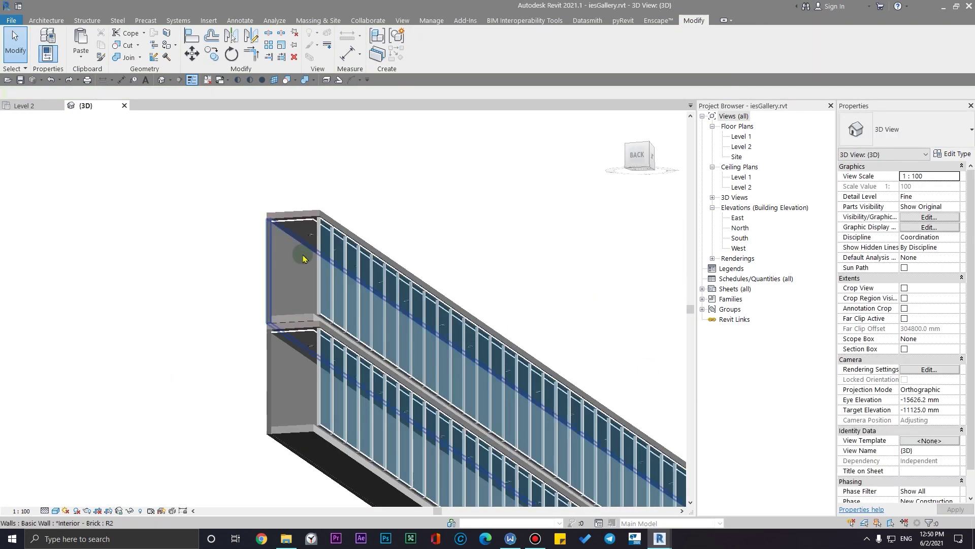
scroll(309, 346, down, 6)
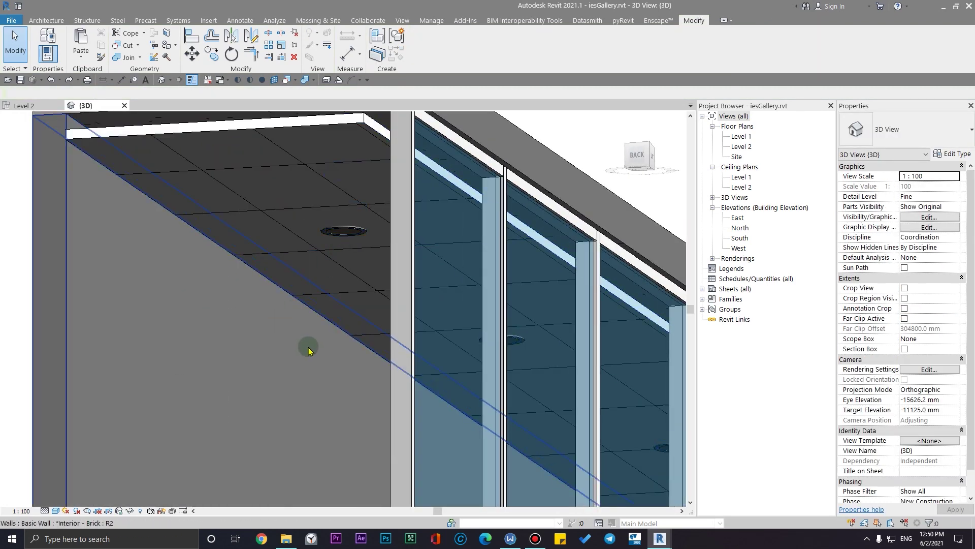
shift+middle_drag(312, 355, 426, 311)
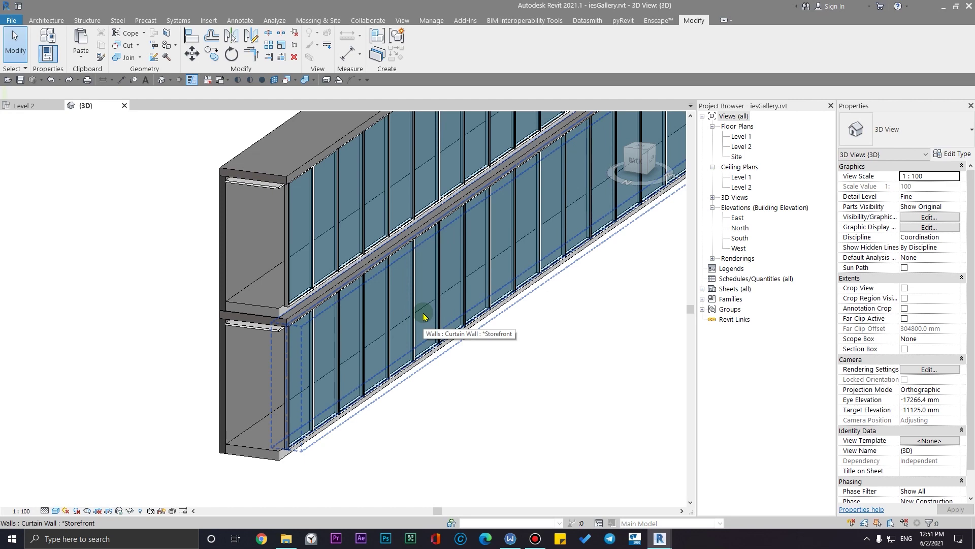
scroll(424, 317, down, 2)
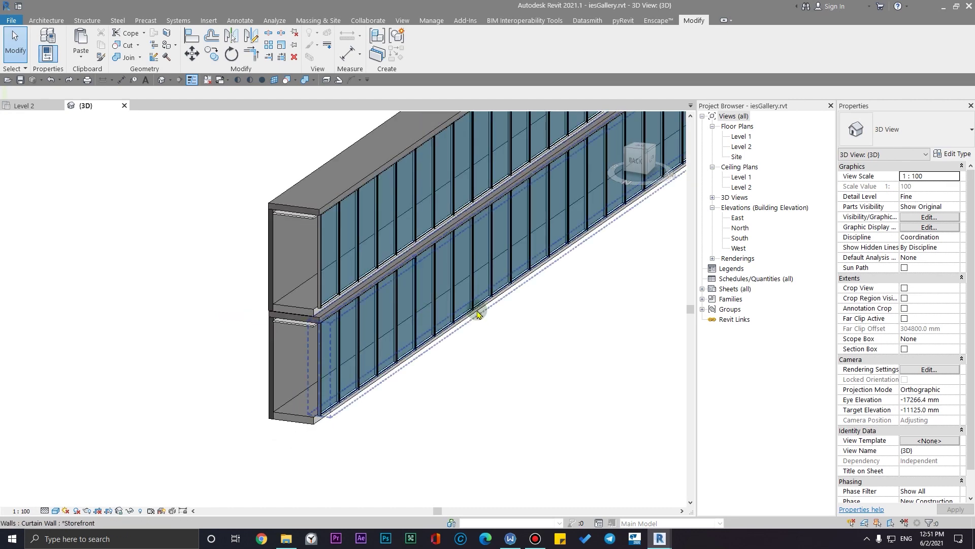
shift+middle_drag(477, 313, 340, 320)
click(342, 325)
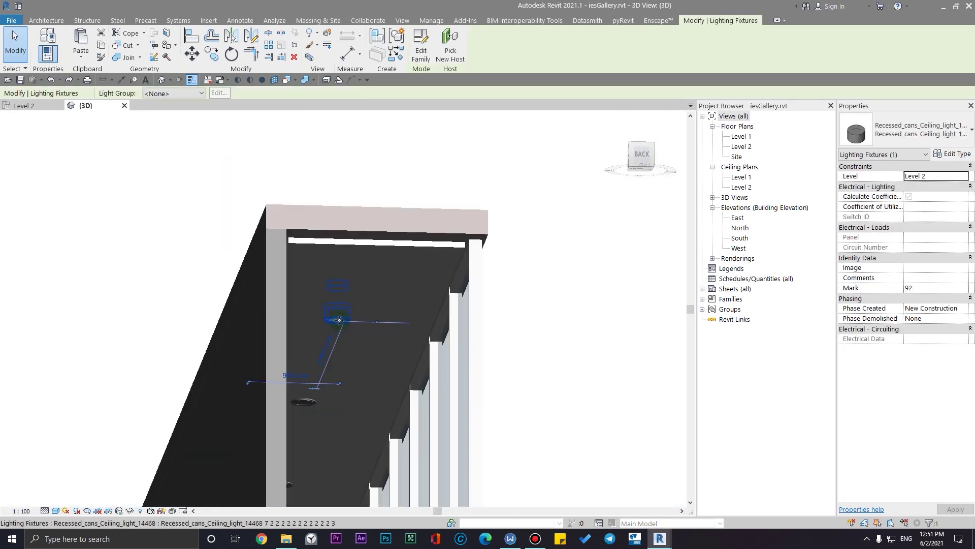
scroll(340, 320, down, 4)
click(145, 131)
Start a new family, dismiss the save reminder and browse to the English folder of the family templates.
click(11, 21)
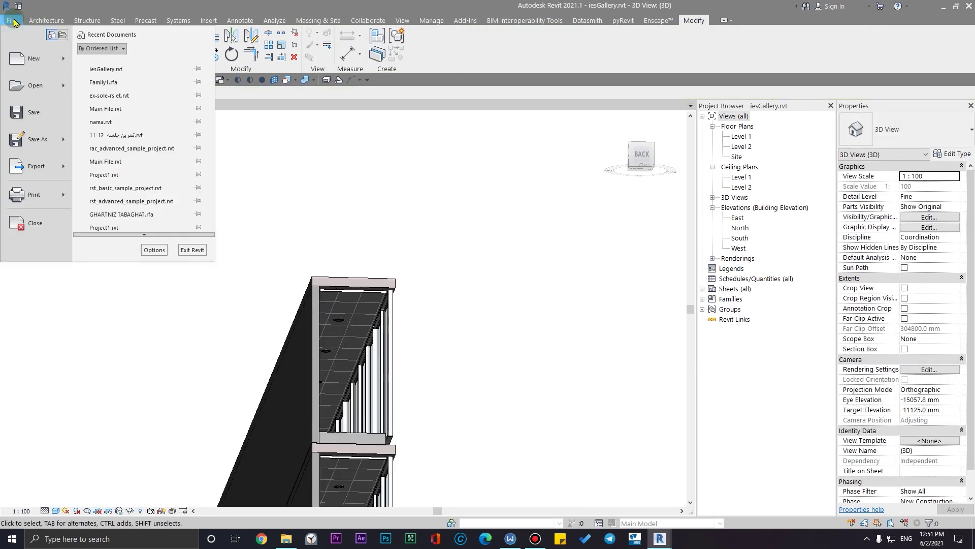
click(30, 57)
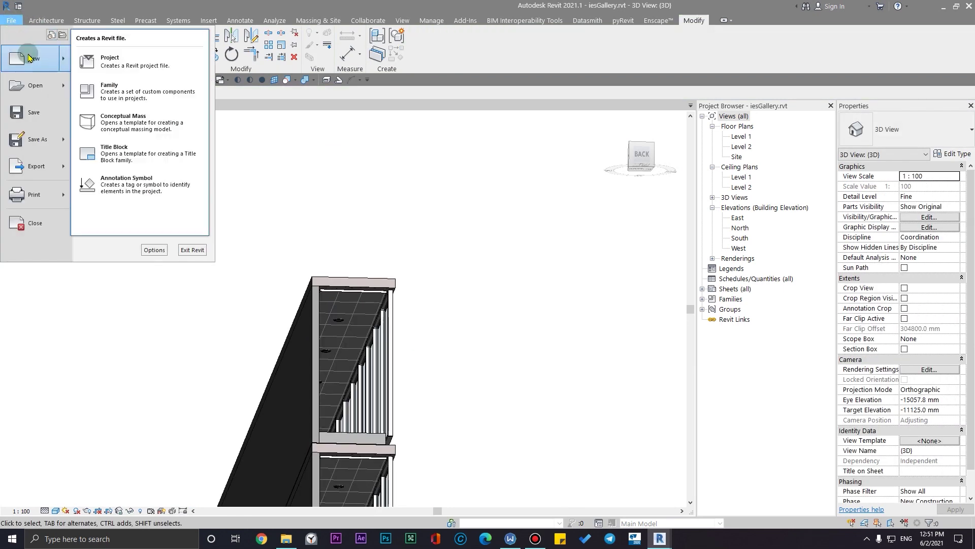
click(143, 92)
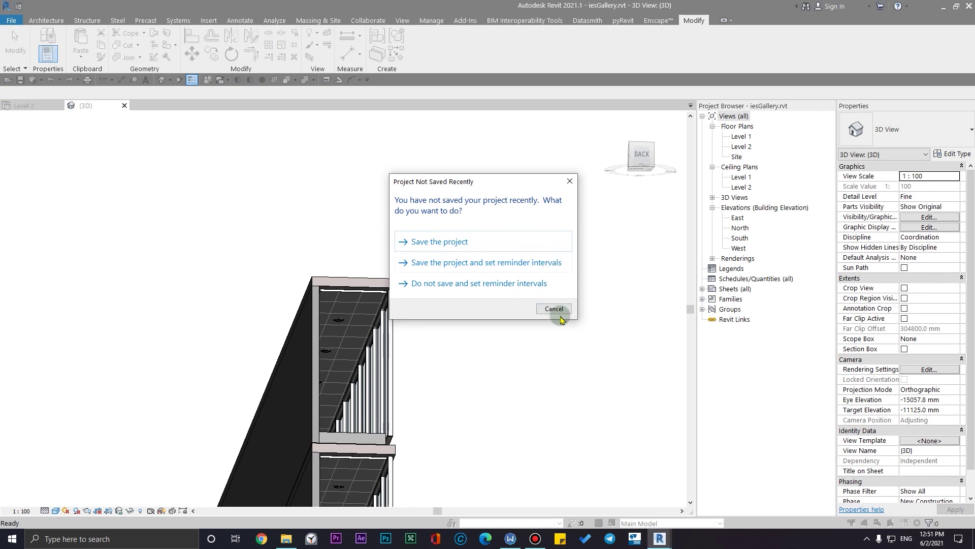
click(559, 312)
click(429, 239)
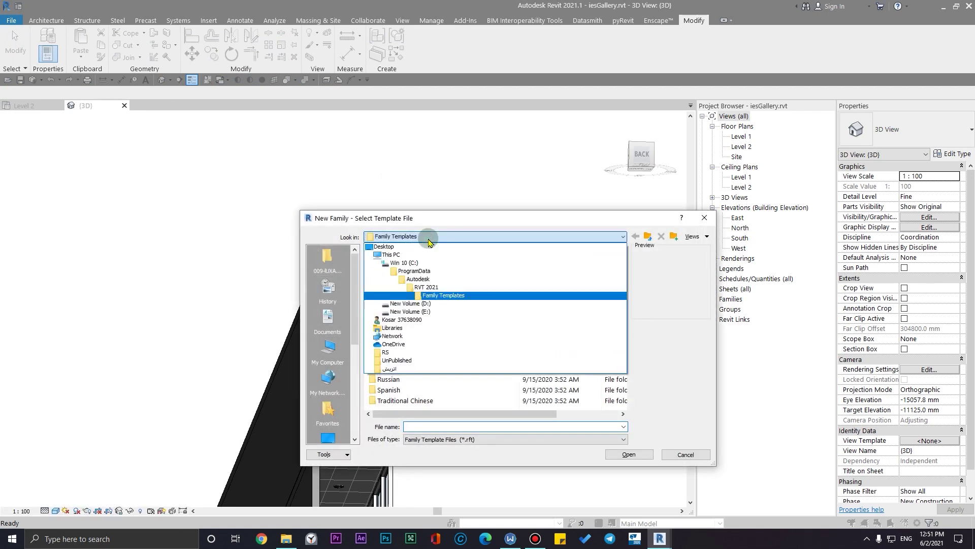
click(386, 287)
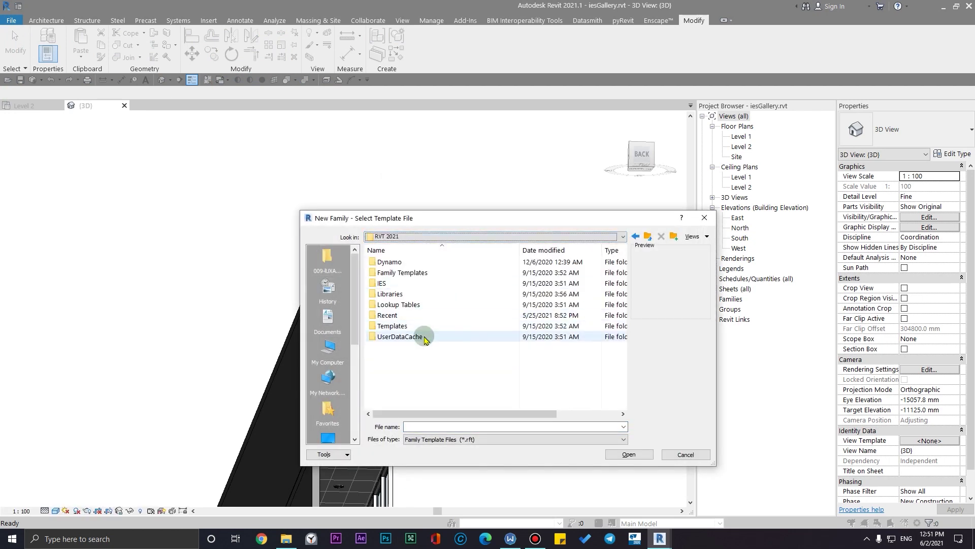
double_click(416, 273)
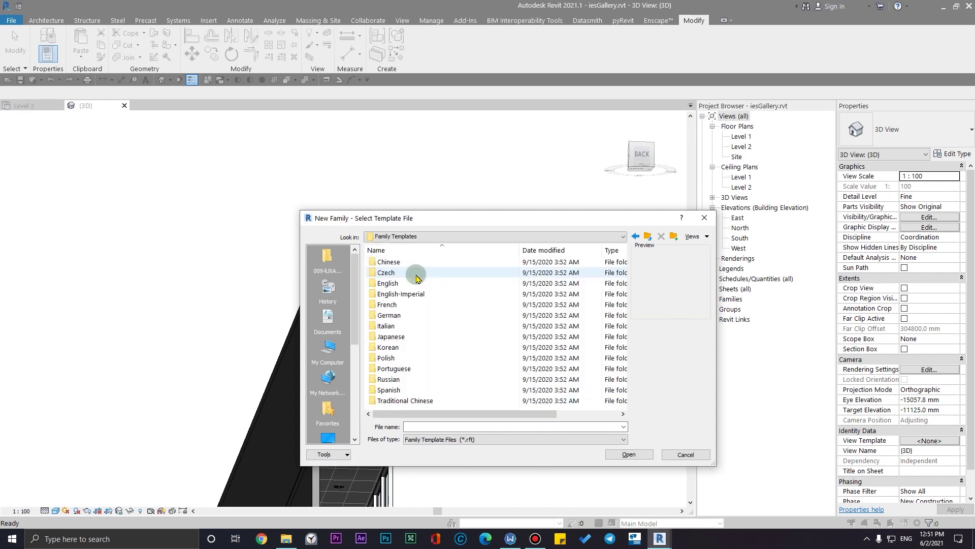
double_click(407, 284)
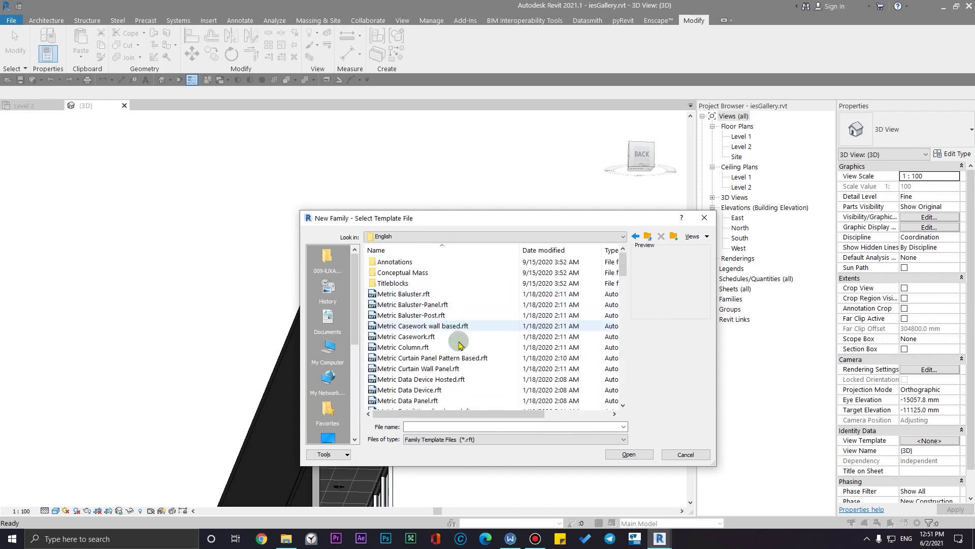
Find the Metric Lighting Fixture templates and preview the standard, wall based and ceiling based versions.
scroll(488, 309, down, 5)
scroll(493, 313, down, 3)
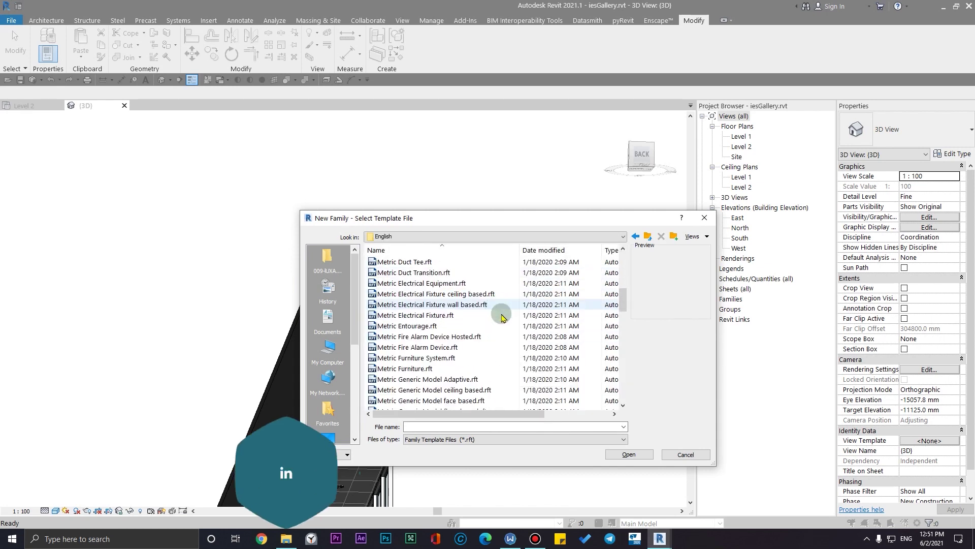
scroll(480, 356, down, 3)
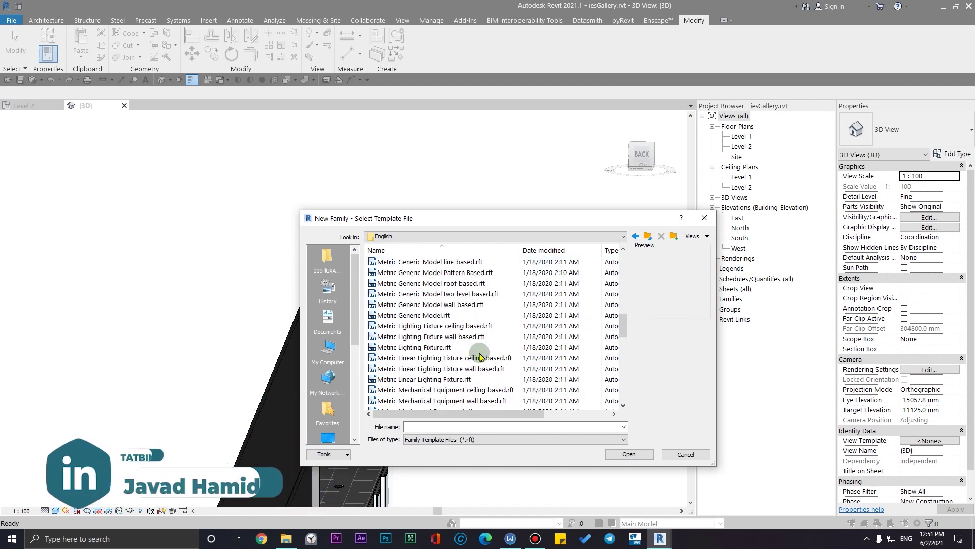
click(479, 347)
click(477, 336)
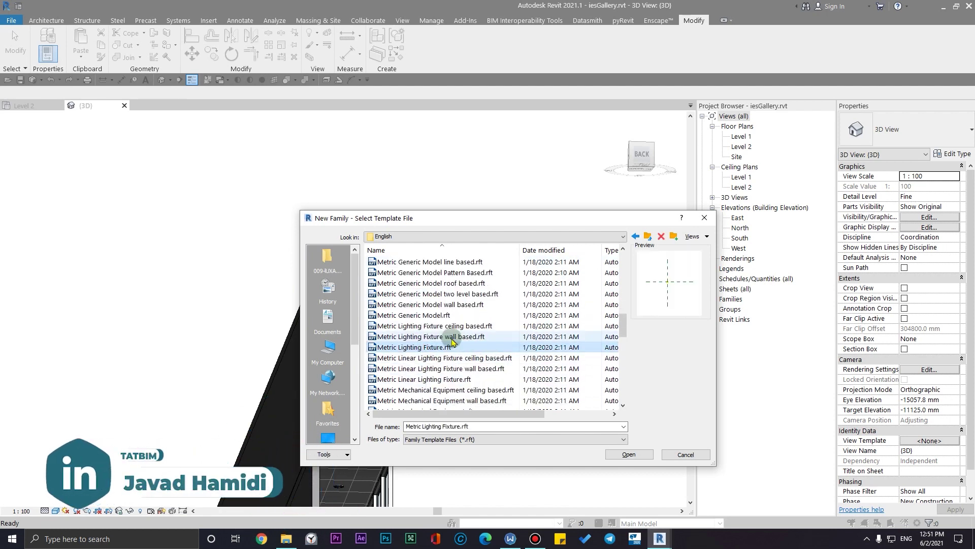
click(478, 327)
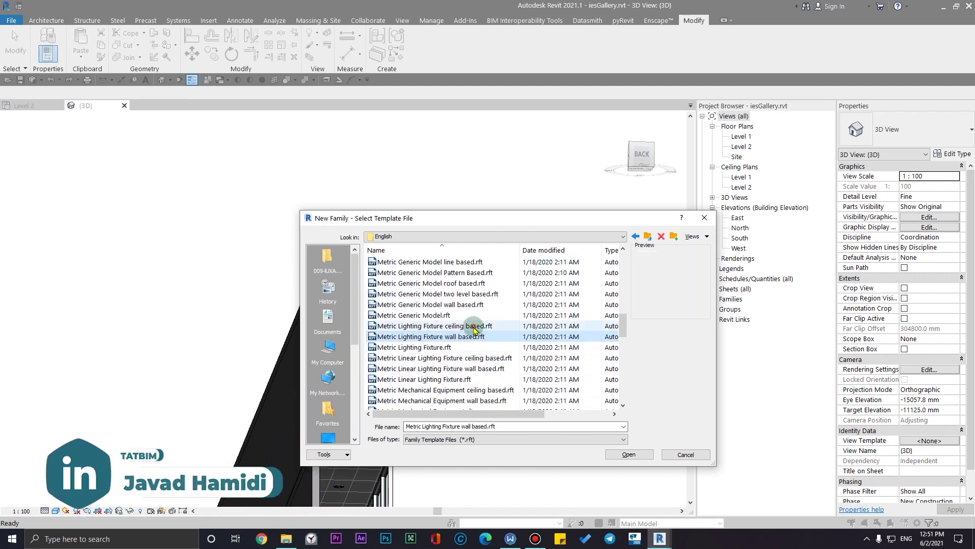
click(447, 347)
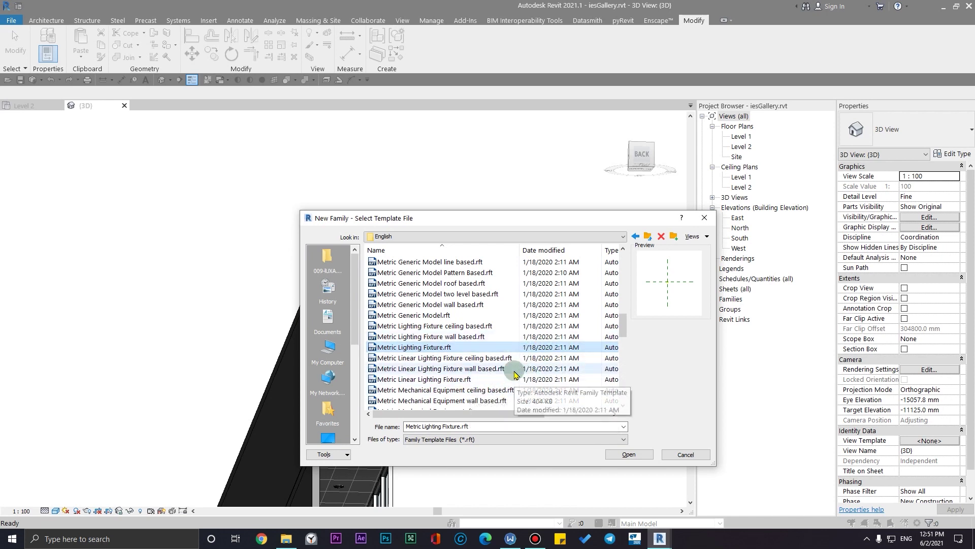
Preview the Metric Linear Lighting Fixture templates in the standard, wall based and ceiling based versions.
scroll(503, 362, up, 1)
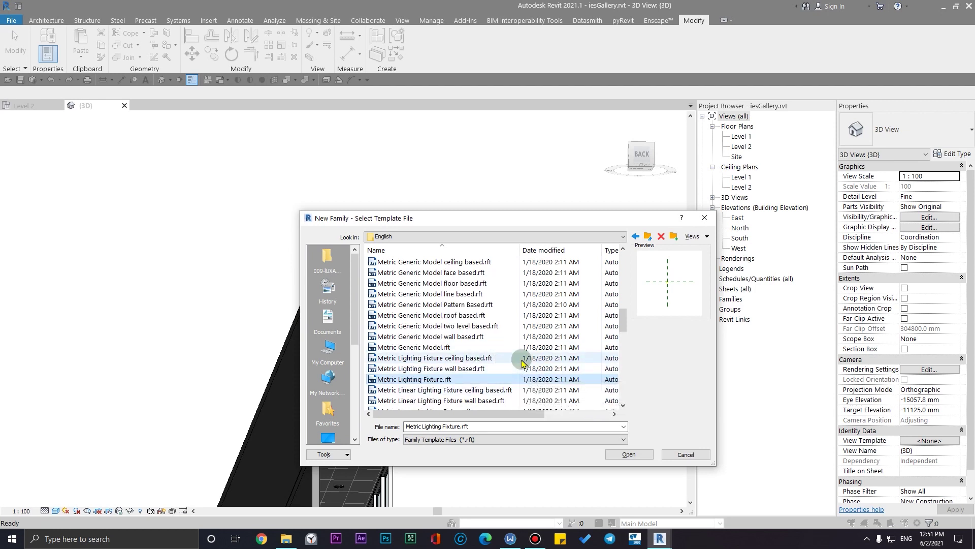
scroll(483, 349, up, 4)
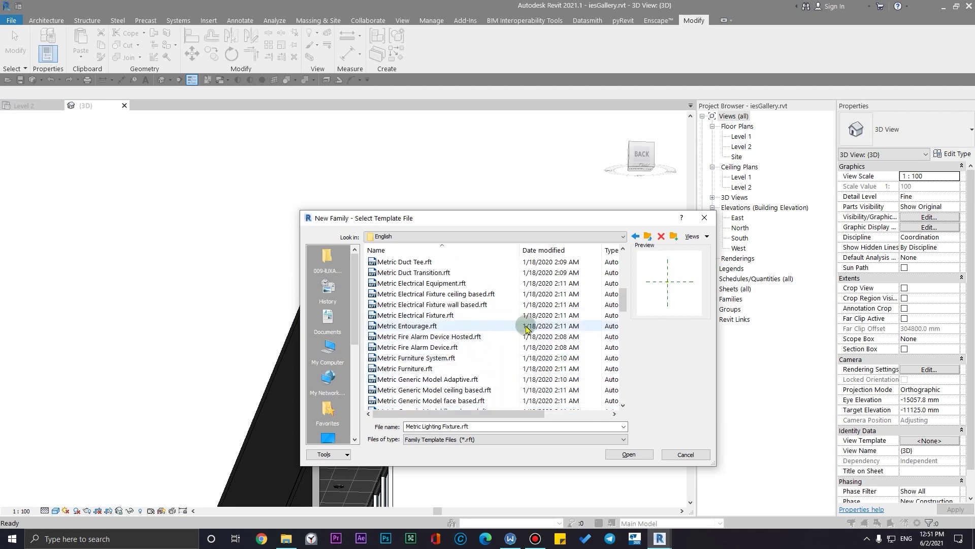
scroll(540, 304, down, 5)
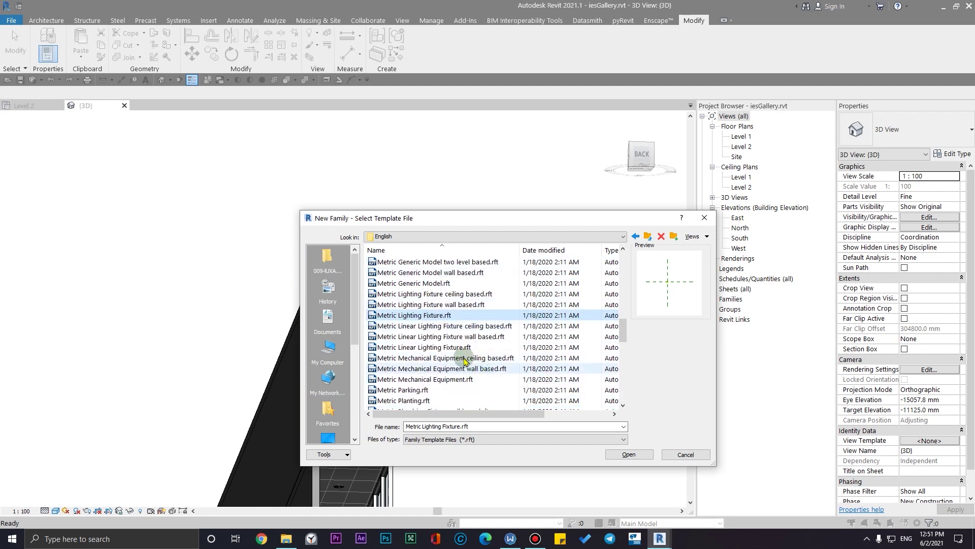
click(455, 348)
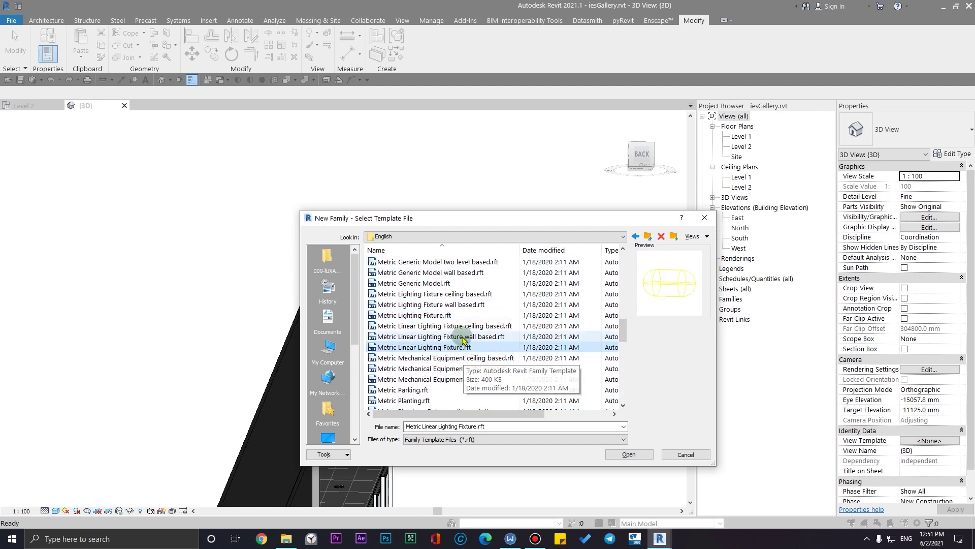
click(485, 337)
click(488, 327)
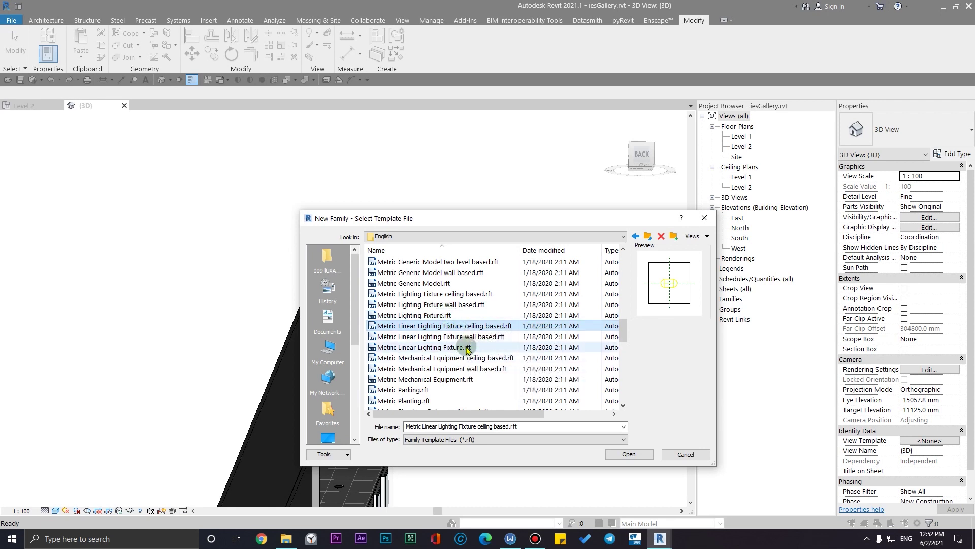
Create the family from the Metric Linear Lighting Fixture wall based.rft template and open its default 3D view.
click(481, 337)
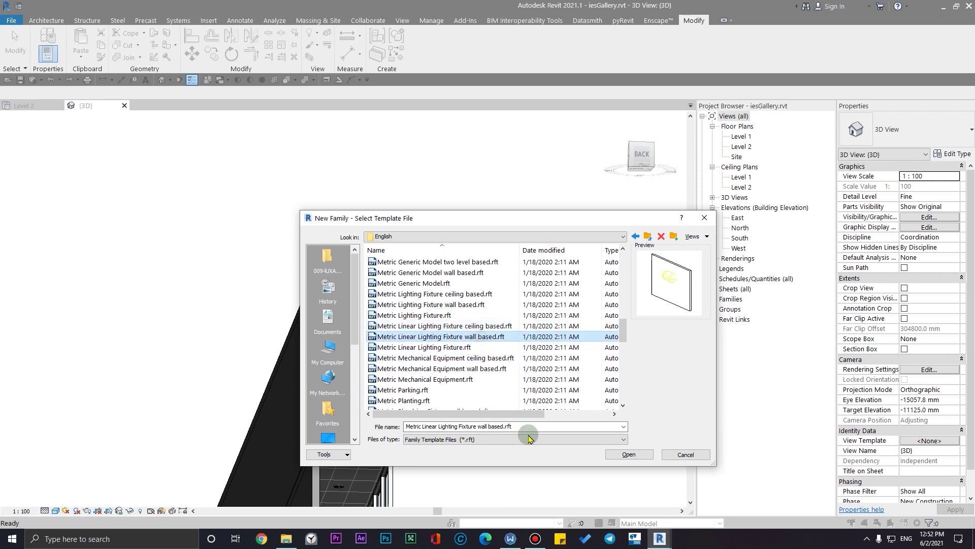
click(628, 455)
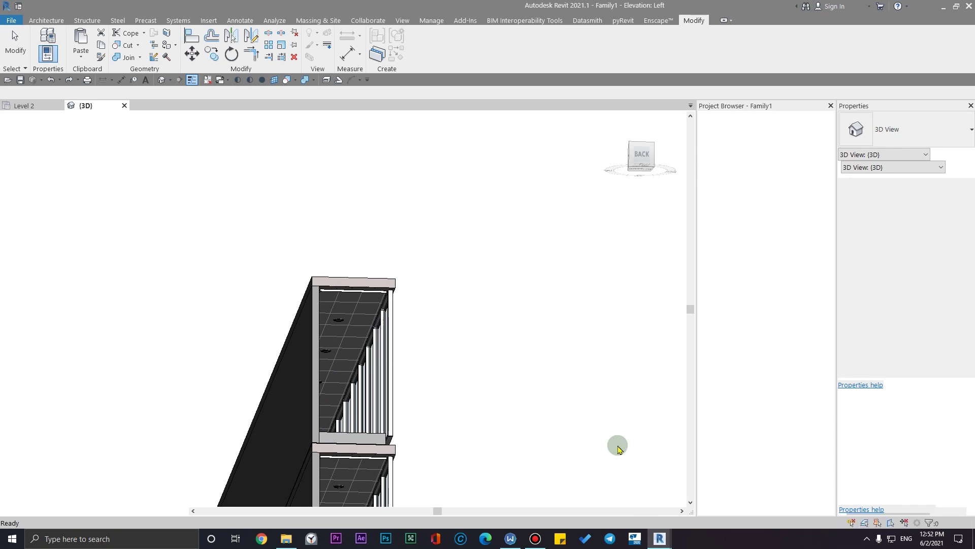
scroll(437, 356, down, 3)
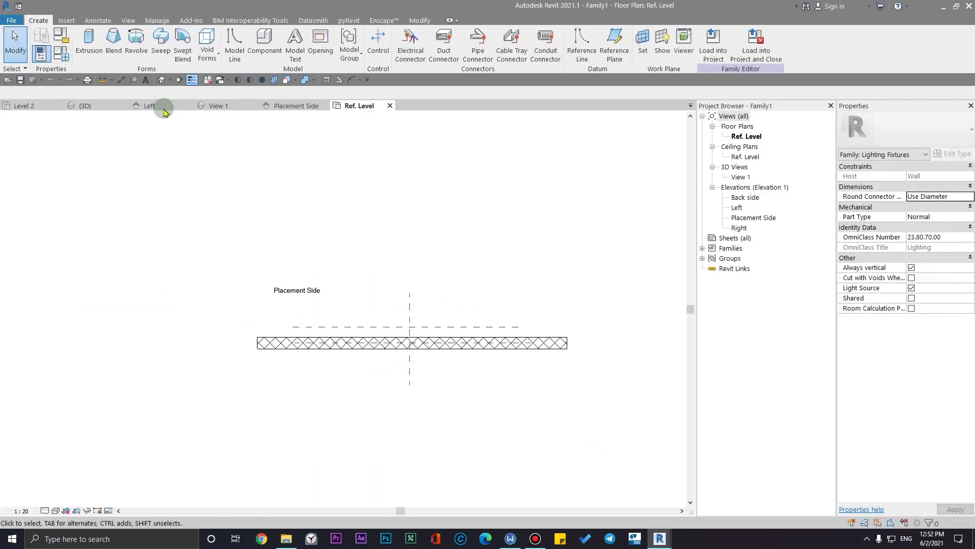
click(261, 80)
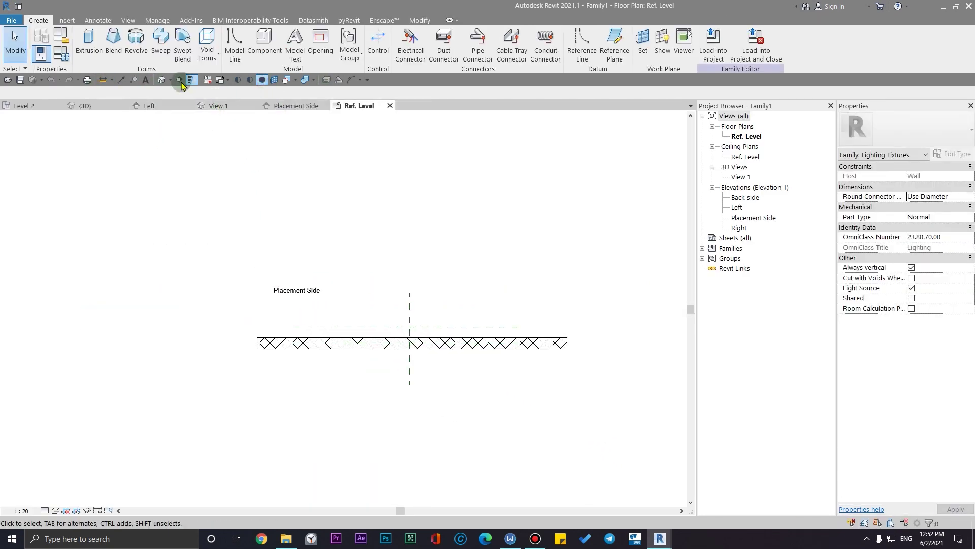
click(161, 80)
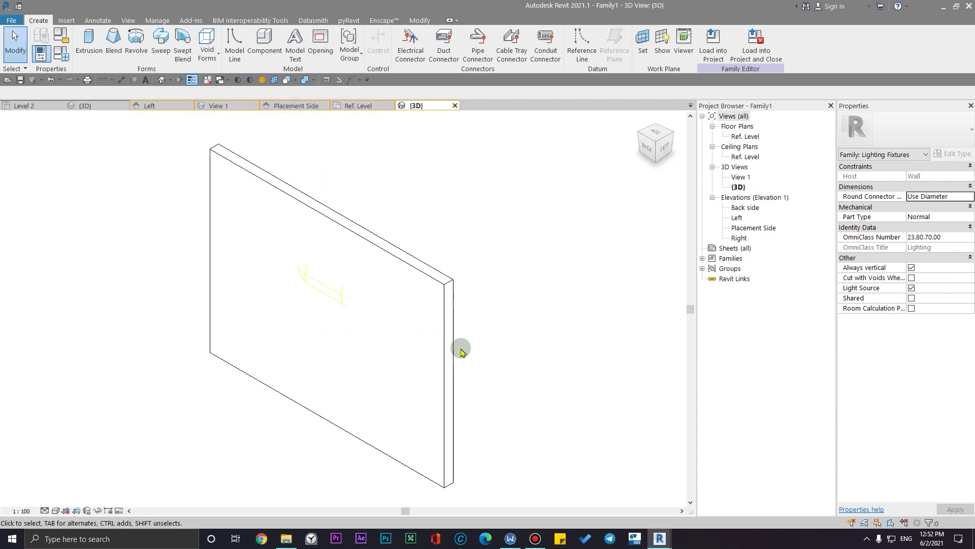
Redefine the wall fixture's light source to emit from a point shape with photometric web light distribution.
shift+middle_drag(459, 348, 407, 290)
scroll(407, 268, up, 5)
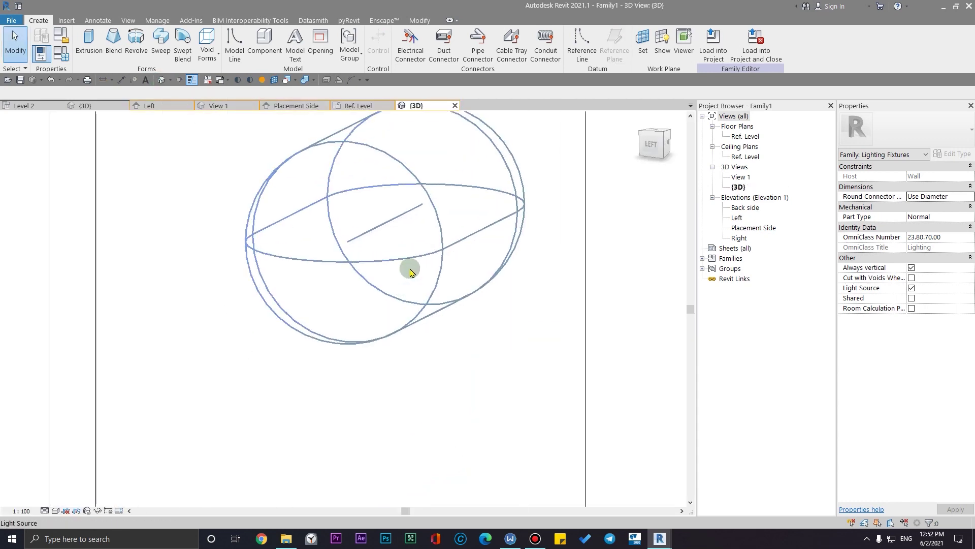
click(407, 268)
mouse_move(462, 344)
shift+middle_down()
mouse_move(351, 526)
mouse_move(431, 251)
mouse_move(510, 331)
mouse_move(467, 408)
mouse_move(518, 318)
mouse_move(457, 371)
mouse_move(479, 377)
mouse_move(457, 330)
shift+middle_up()
scroll(431, 250, down, 3)
shift+middle_drag(416, 231, 442, 244)
click(370, 50)
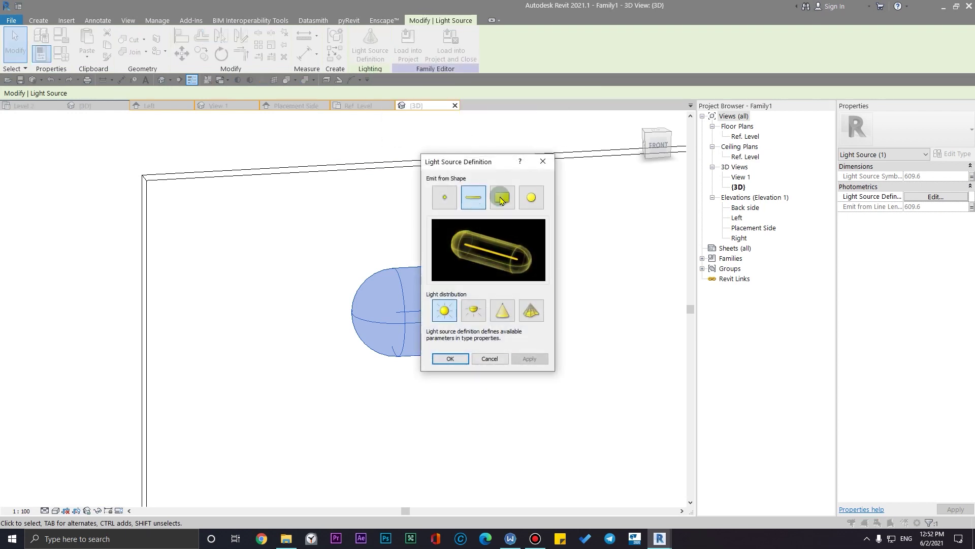
drag(473, 159, 670, 209)
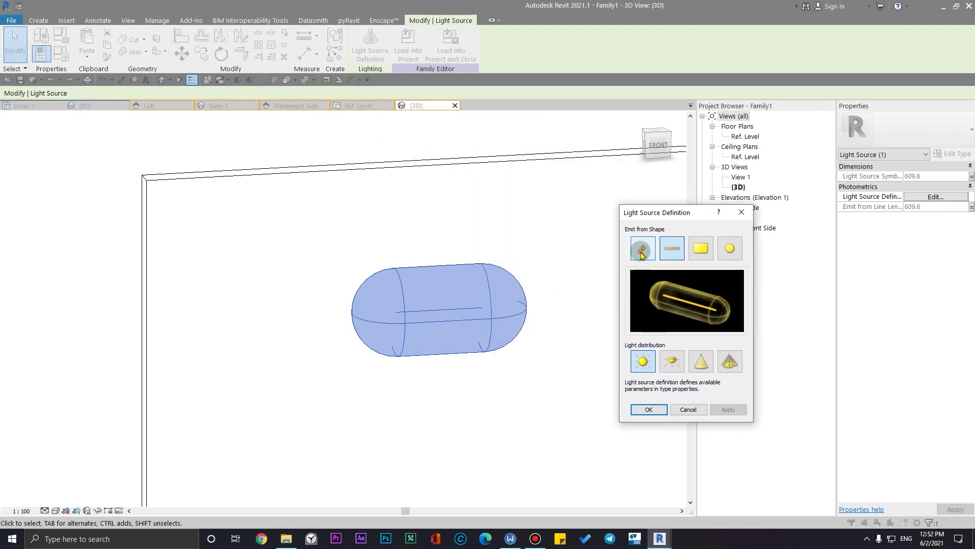
click(641, 252)
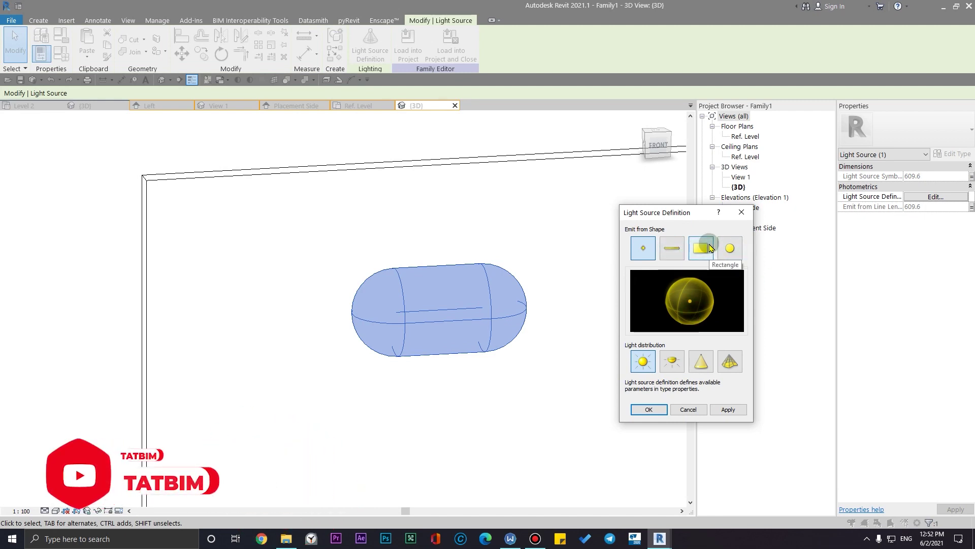
drag(690, 224, 694, 202)
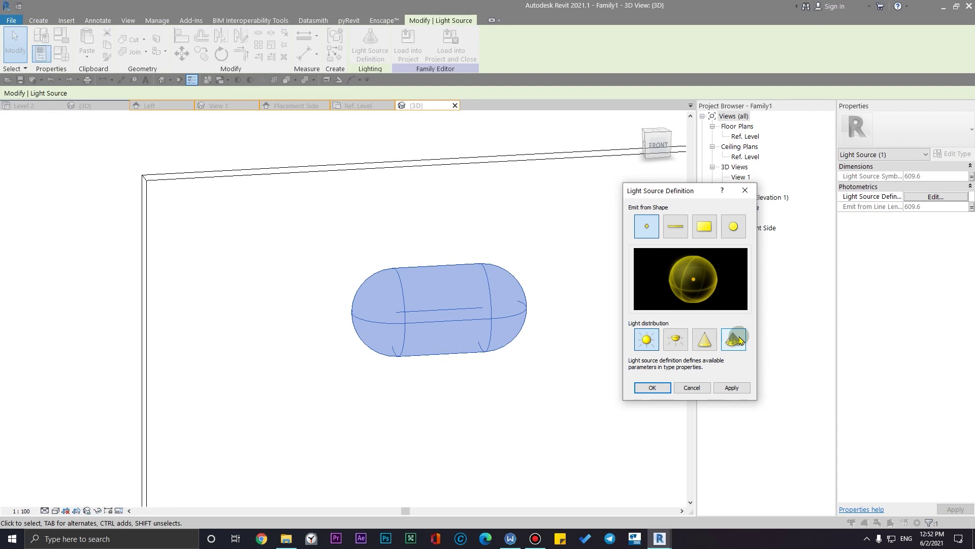
click(725, 342)
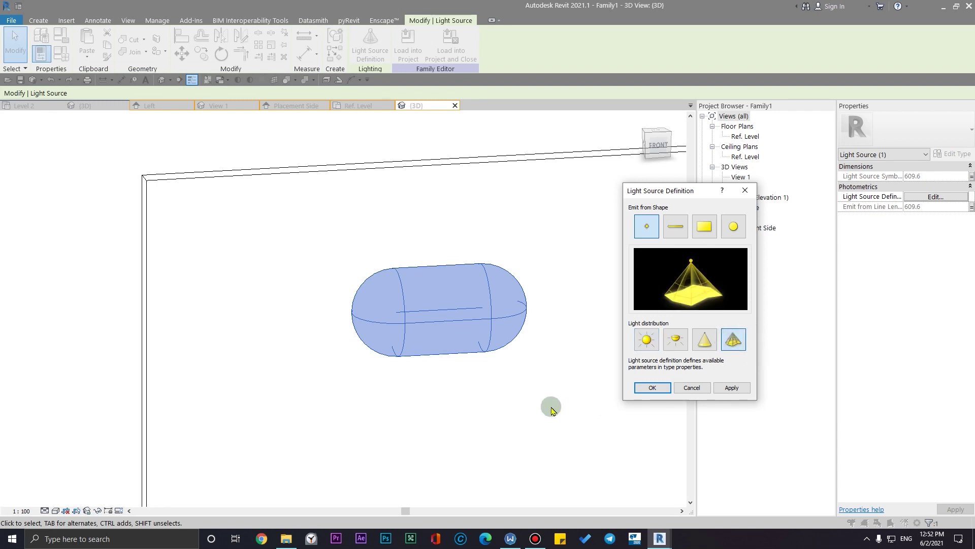
click(651, 388)
Inspect the redefined light source in the 3D view and check its photometric properties.
scroll(506, 320, down, 3)
click(588, 484)
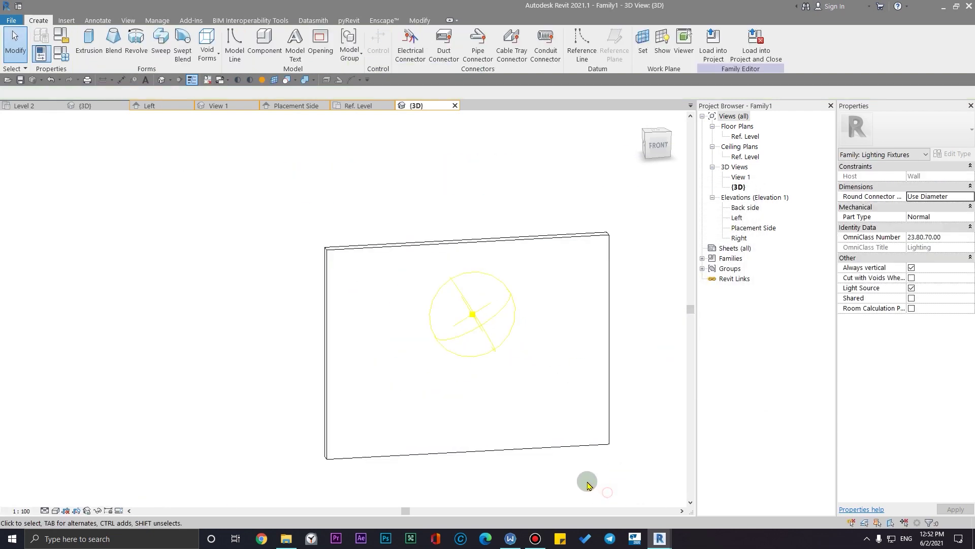
scroll(485, 311, up, 4)
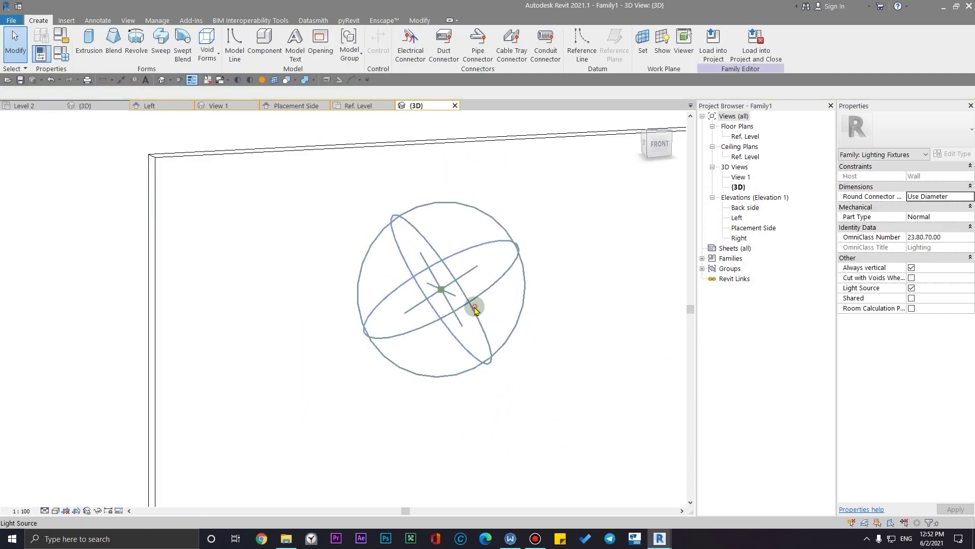
click(475, 310)
shift+middle_drag(544, 394, 487, 386)
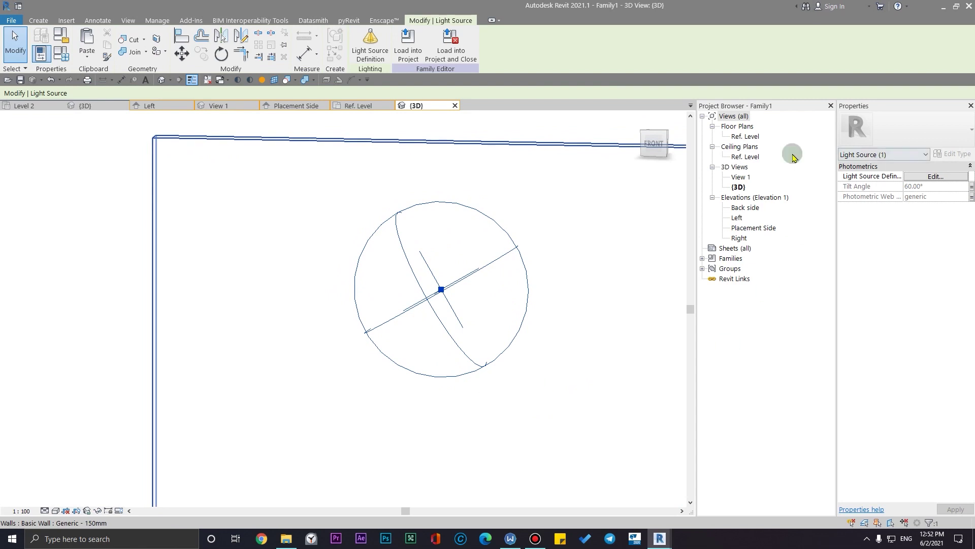
click(105, 133)
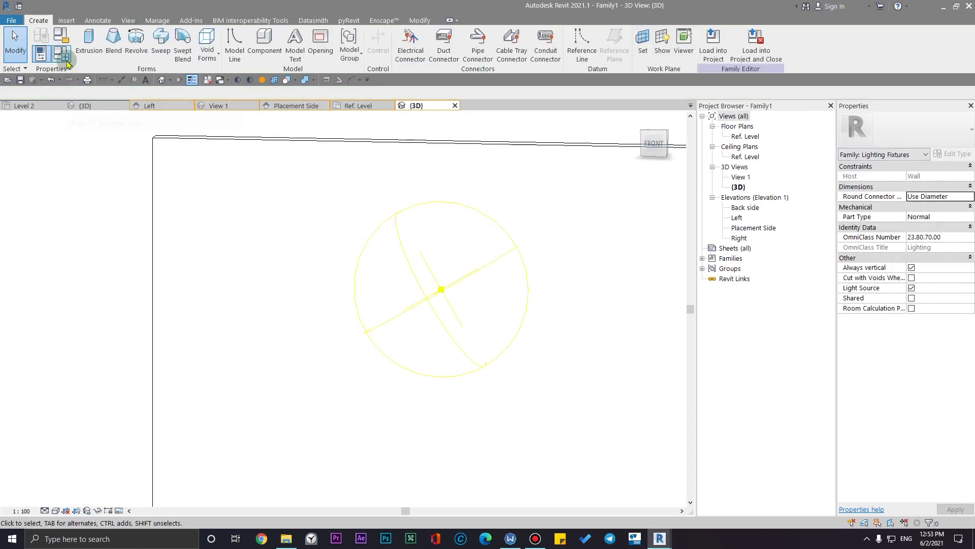
Review the Photometrics parameters in Family Types and browse the IES files available for Photometric Web File, without choosing one.
click(67, 59)
scroll(362, 302, down, 2)
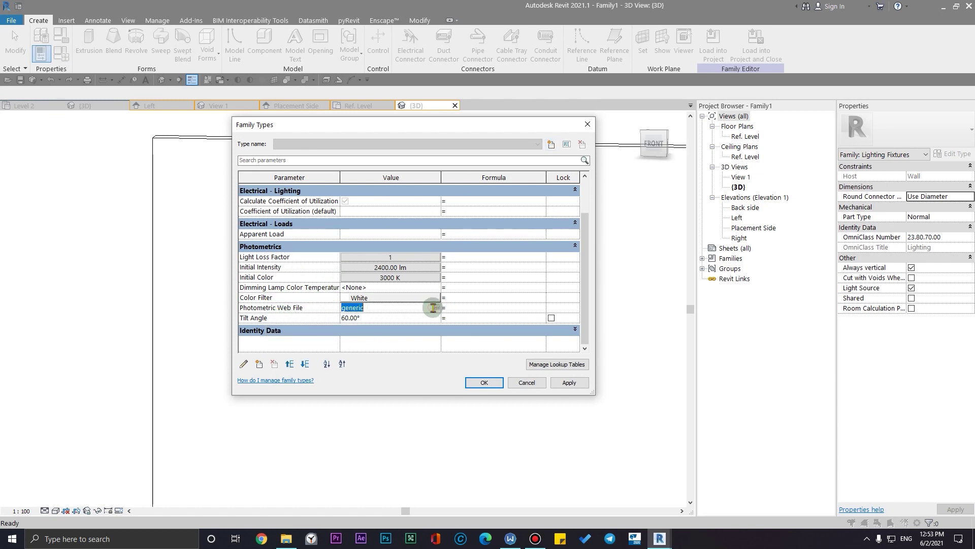
click(437, 308)
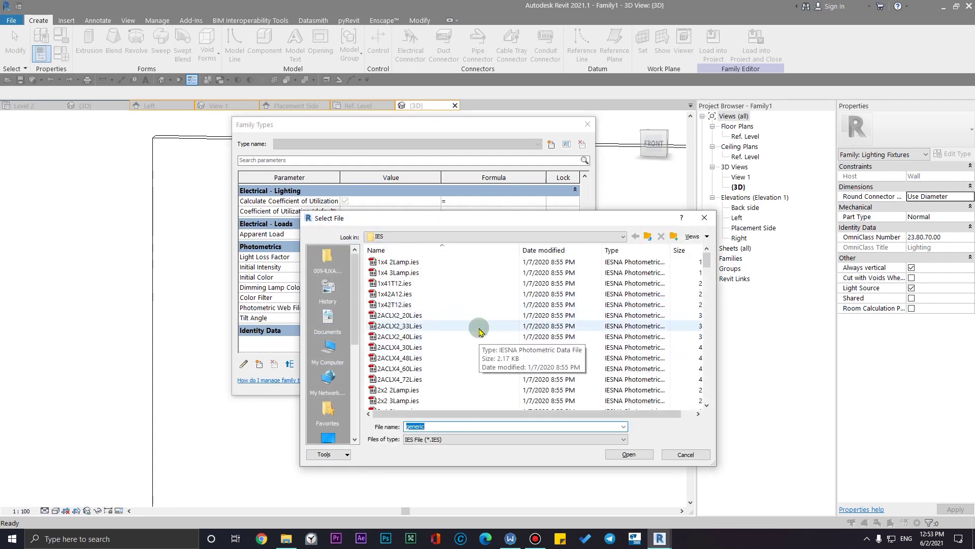
click(703, 218)
Switch to File Explorer and browse from Desktop through UnPublished and IES Lights in Enscape and Revit to the Best IES 1 folder.
click(286, 539)
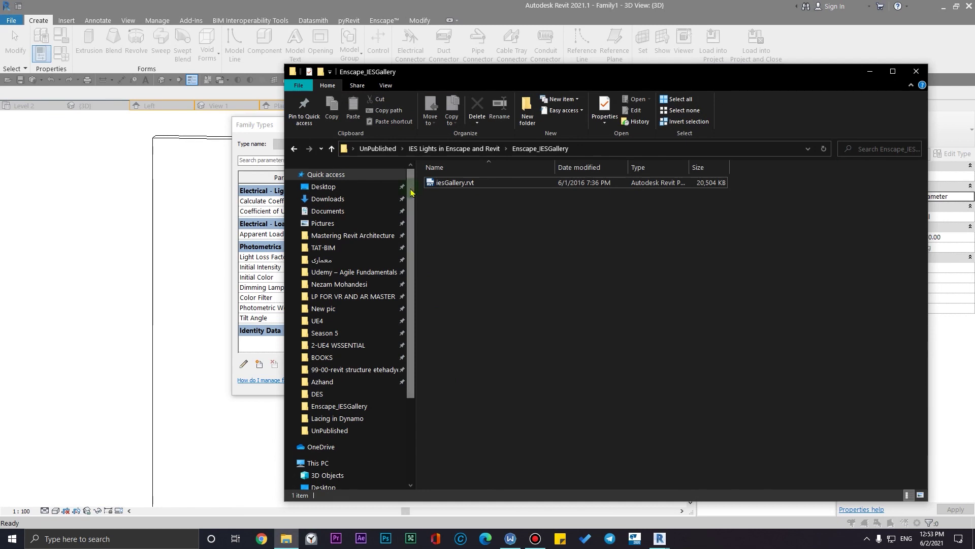
click(375, 188)
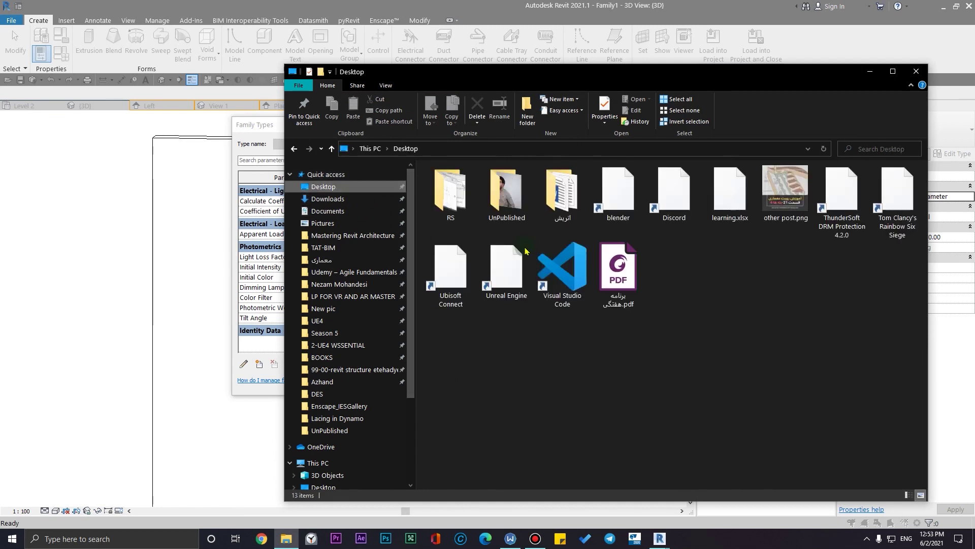
double_click(520, 213)
double_click(471, 197)
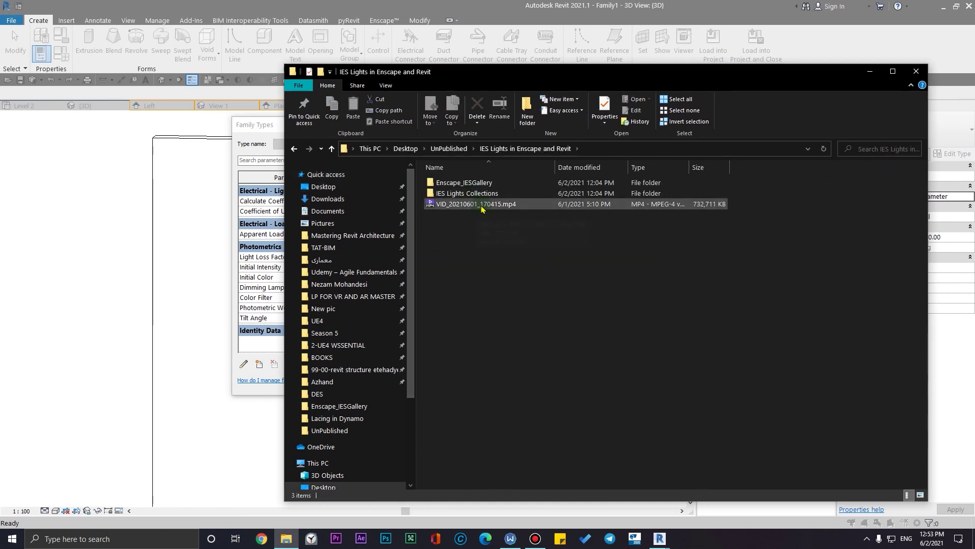
click(472, 194)
double_click(472, 193)
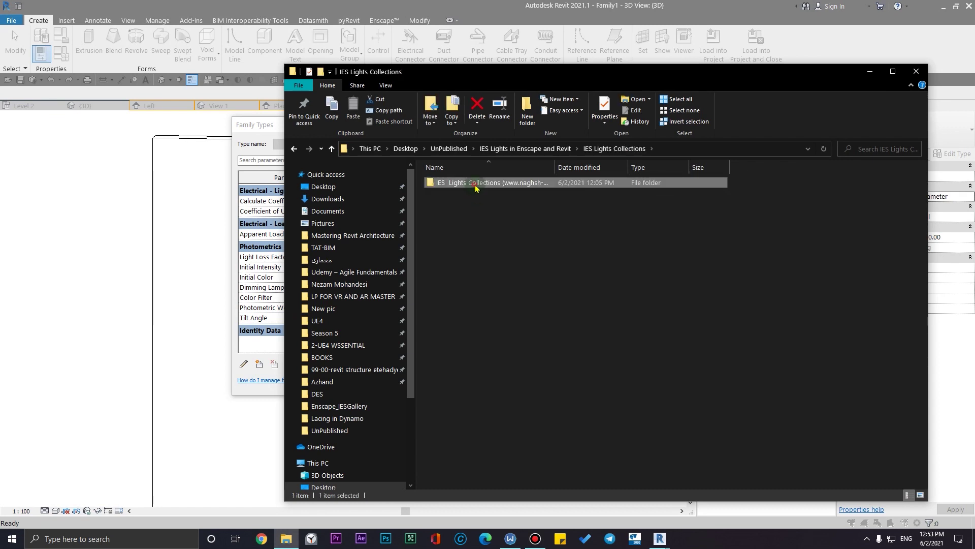
double_click(473, 182)
double_click(523, 183)
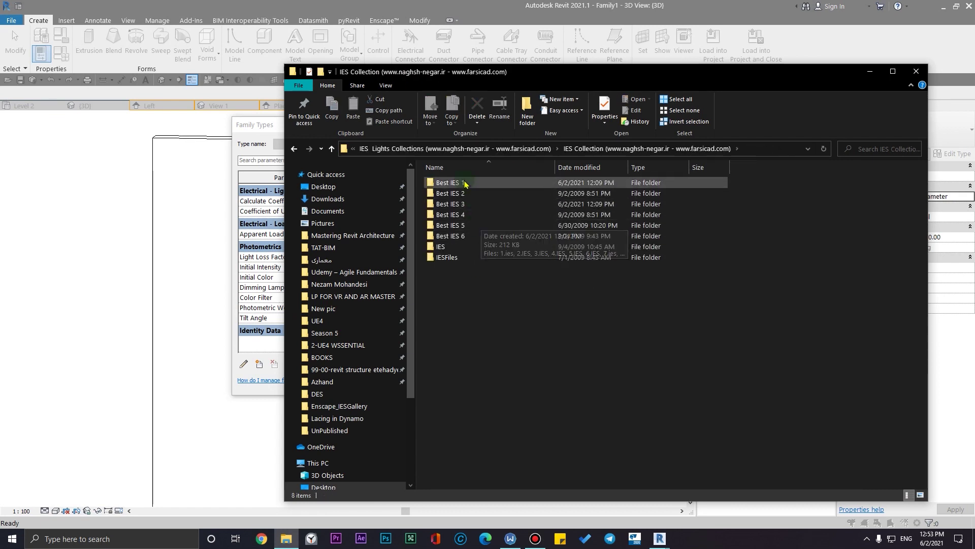
double_click(464, 183)
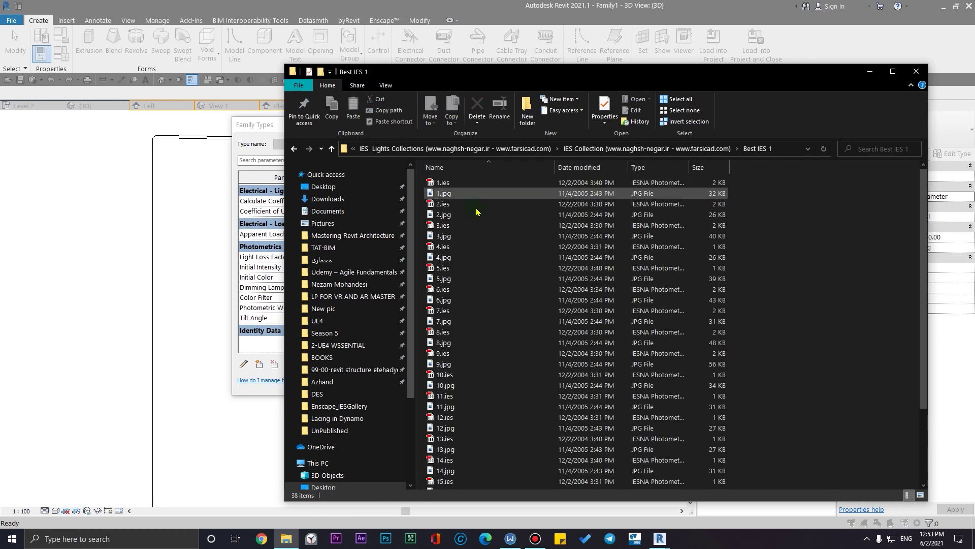
Show the Best IES 1 files as large thumbnails and view the light preview images starting from 1.jpg.
click(920, 494)
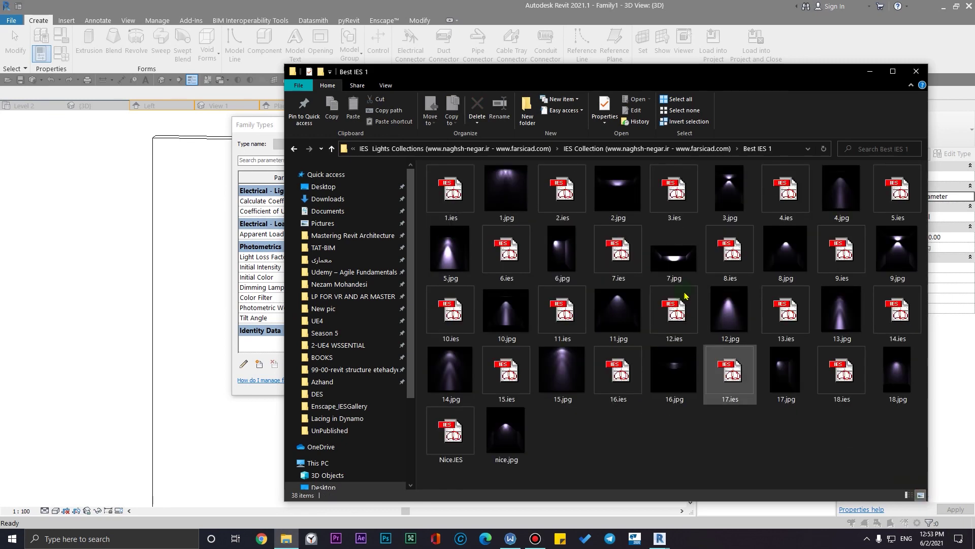
click(515, 180)
double_click(516, 181)
key(Right)
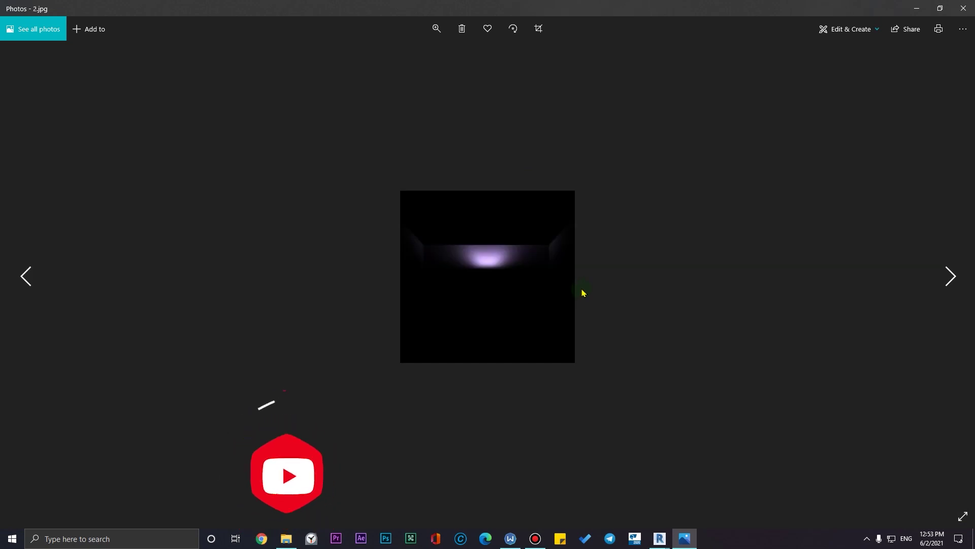
key(Right)
click(963, 8)
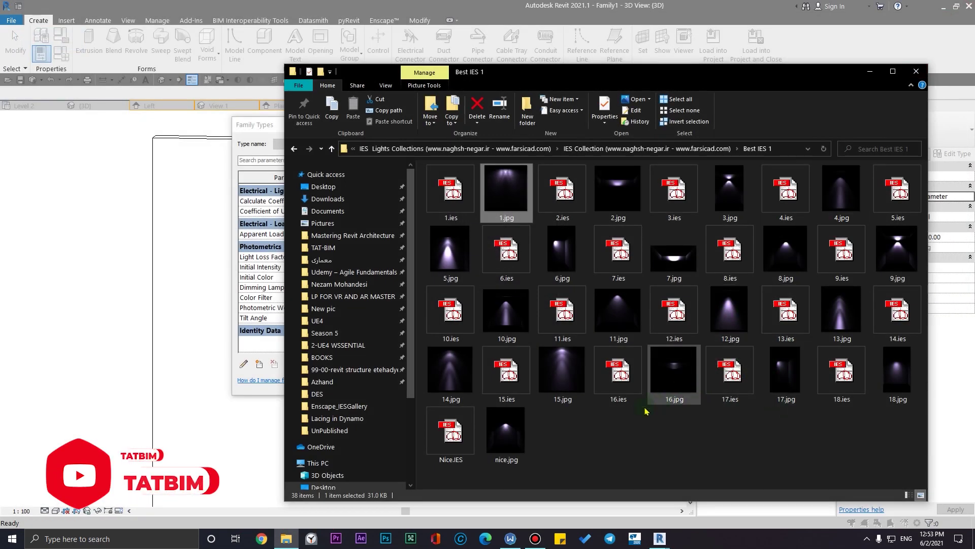
Go back up to the IES Lights Collections folder, widen the Name column and launch IES Viewer from its folder.
key(BackSpace)
key(BackSpace)
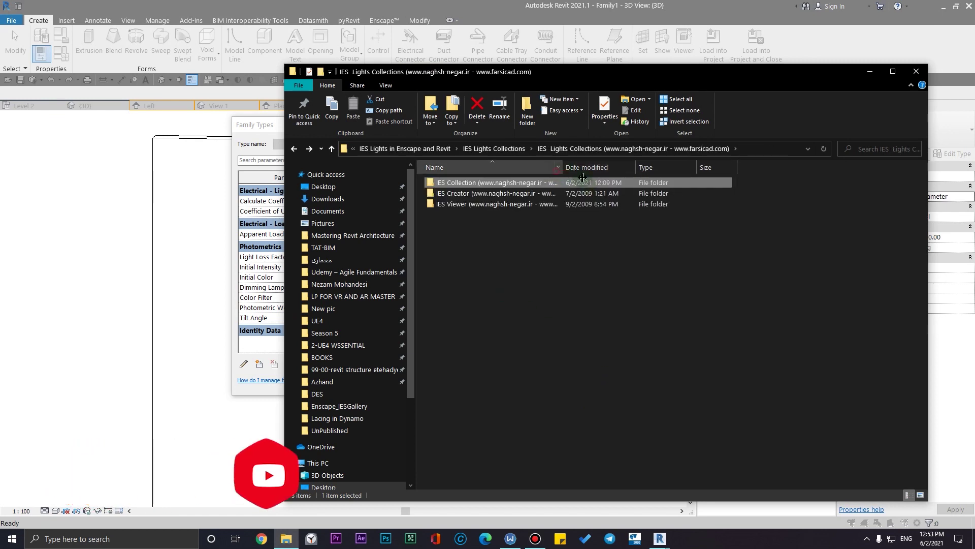
drag(555, 168, 674, 182)
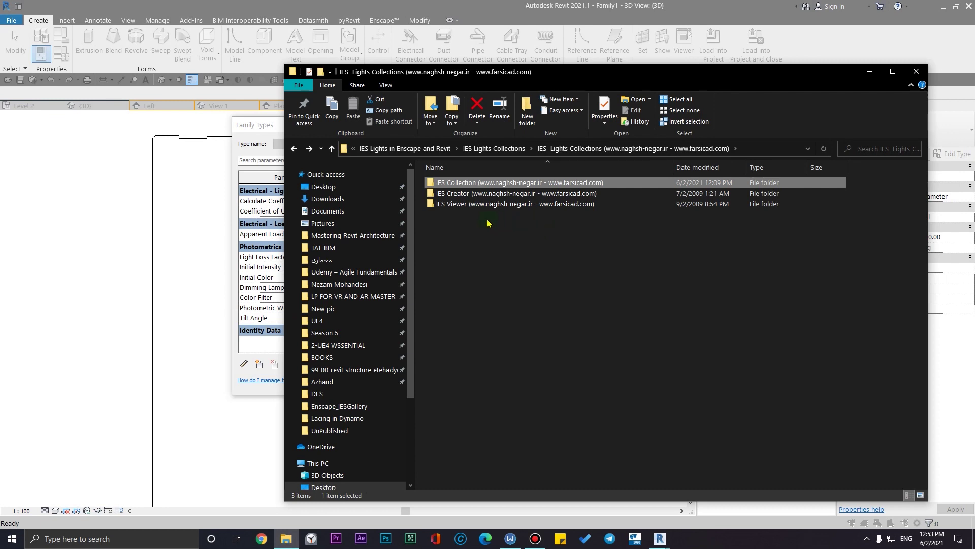
double_click(453, 205)
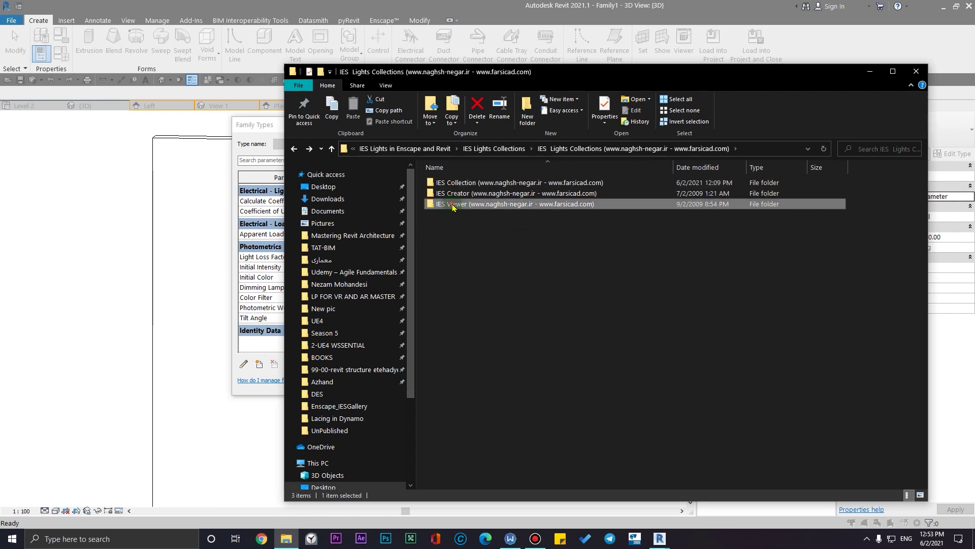
double_click(487, 184)
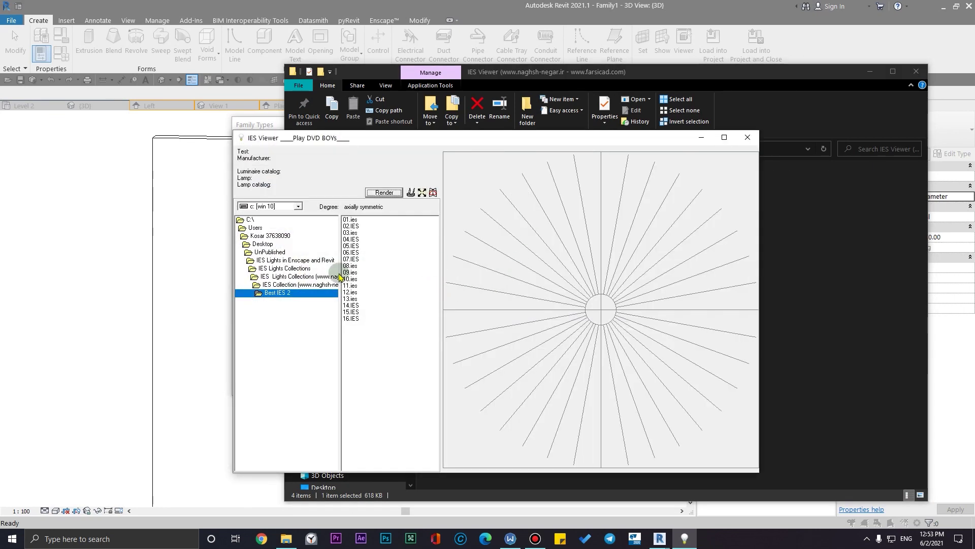
Compare the light distribution curves of several IES files in the Best IES 2 folder, including 06.IES, 12.ies and 03.ies.
click(350, 252)
click(351, 279)
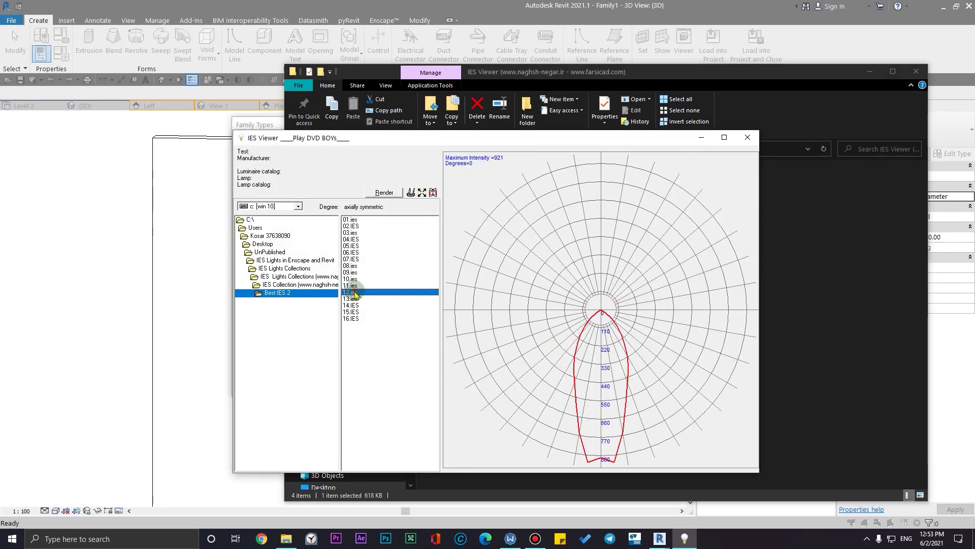
click(350, 292)
click(351, 312)
click(352, 252)
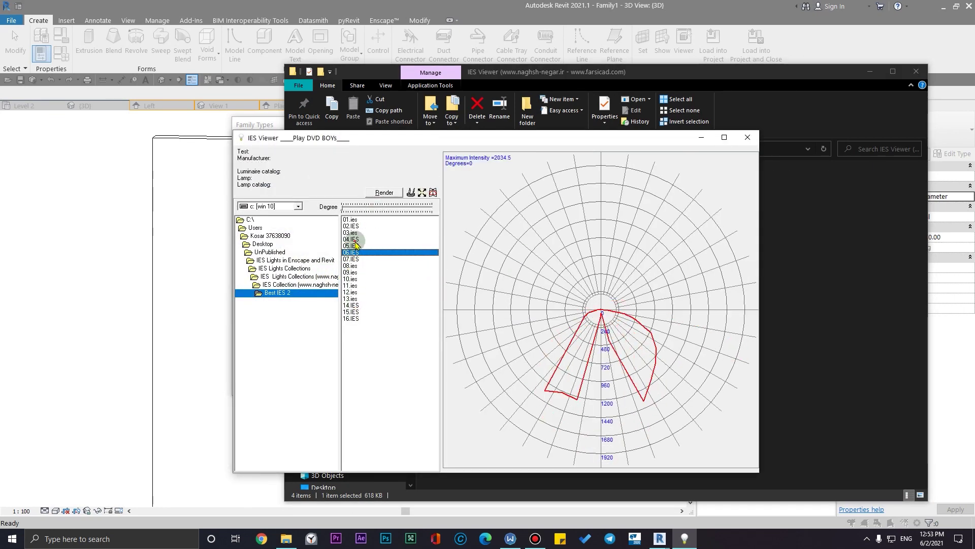
click(356, 272)
click(363, 304)
click(362, 259)
click(357, 232)
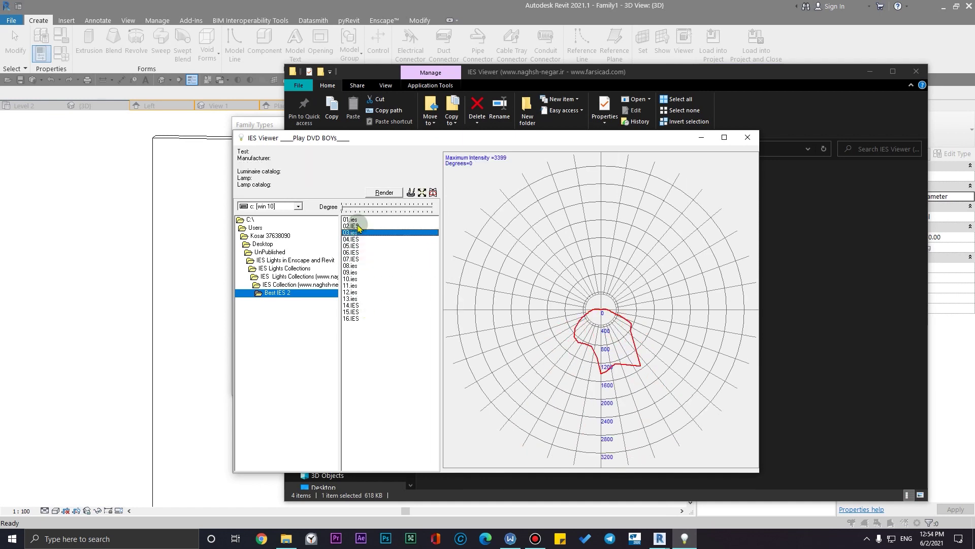
click(353, 272)
Render a preview of the 04.IES light distribution and close the render.
click(350, 233)
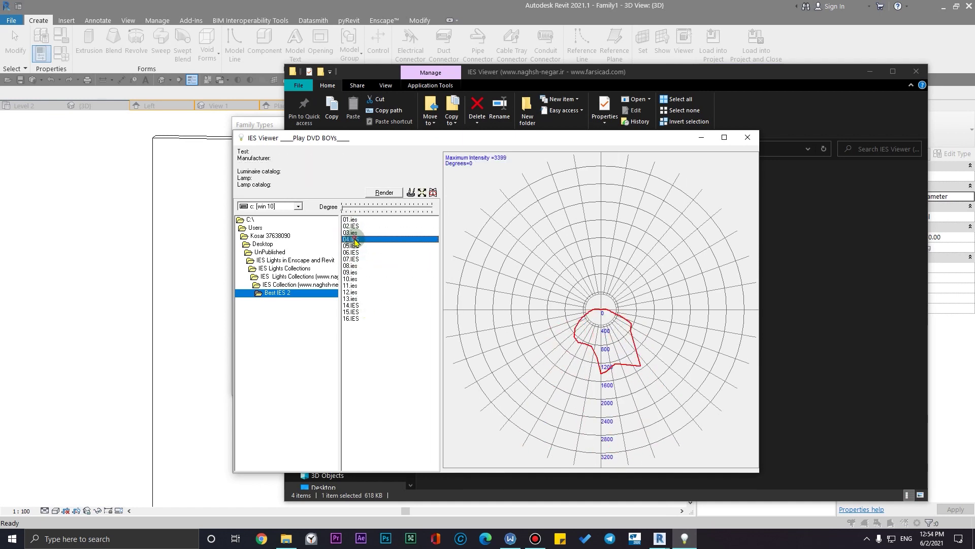
click(384, 192)
drag(333, 145, 416, 149)
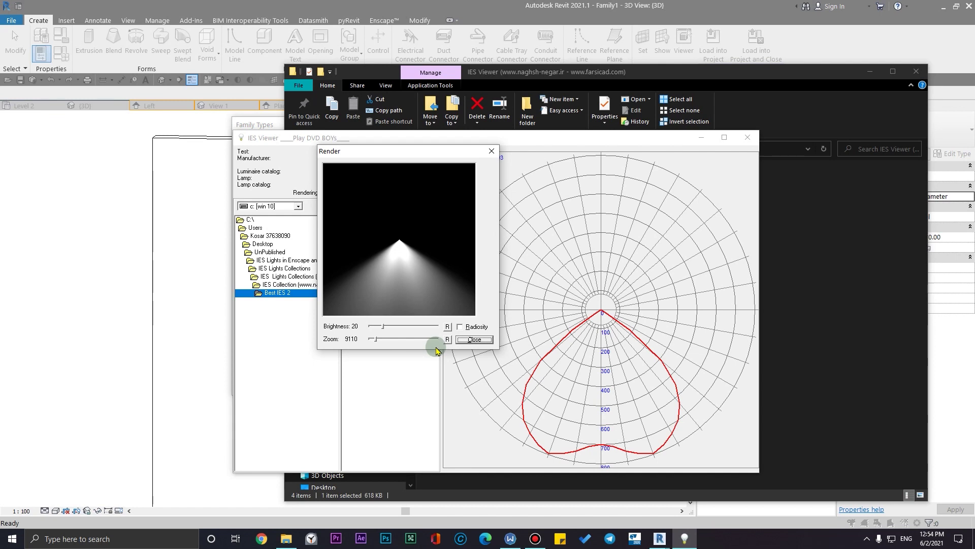
click(491, 151)
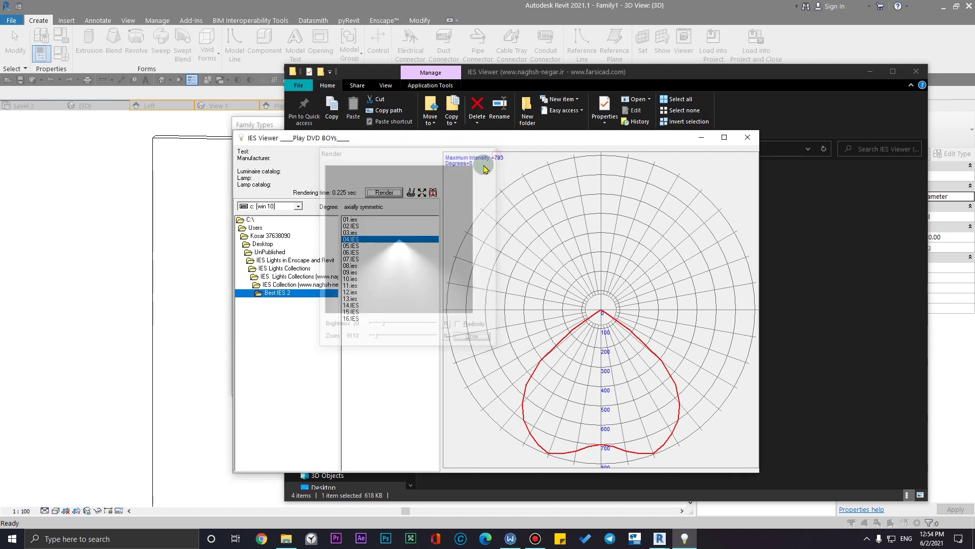
Check the distribution curves of 10.ies and 13.ies, and close IES Viewer.
click(351, 279)
click(357, 299)
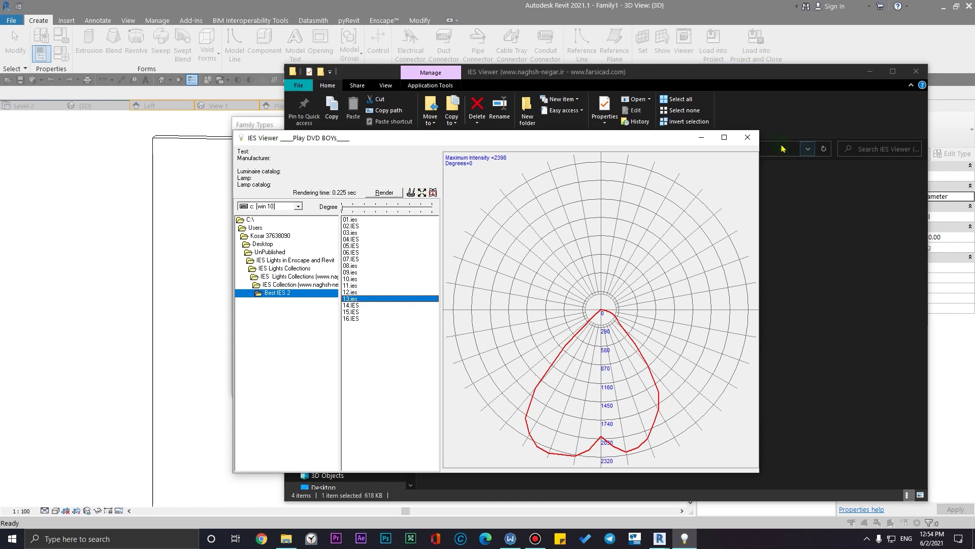
click(746, 138)
Return to the parent collections folder and launch IES Creator.exe from the IES Creator folder.
key(BackSpace)
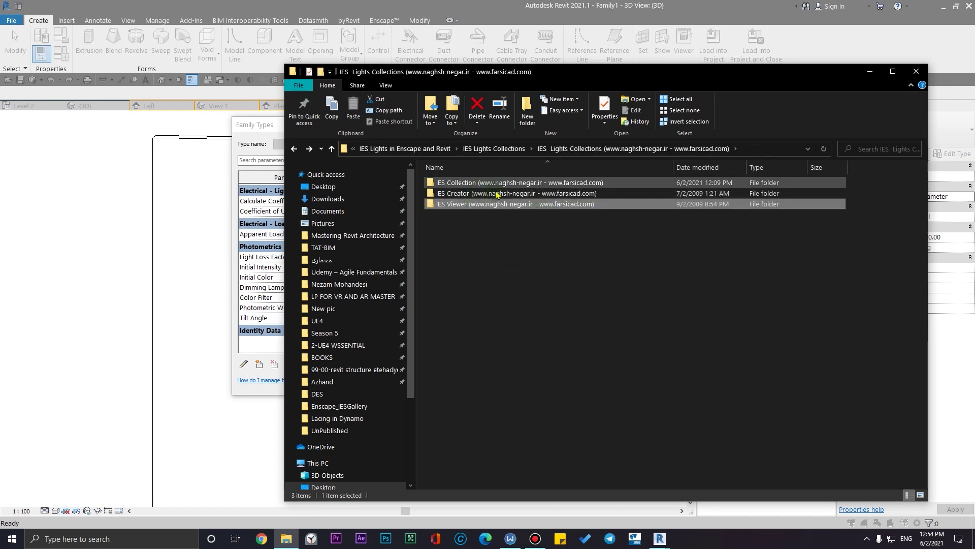
double_click(515, 194)
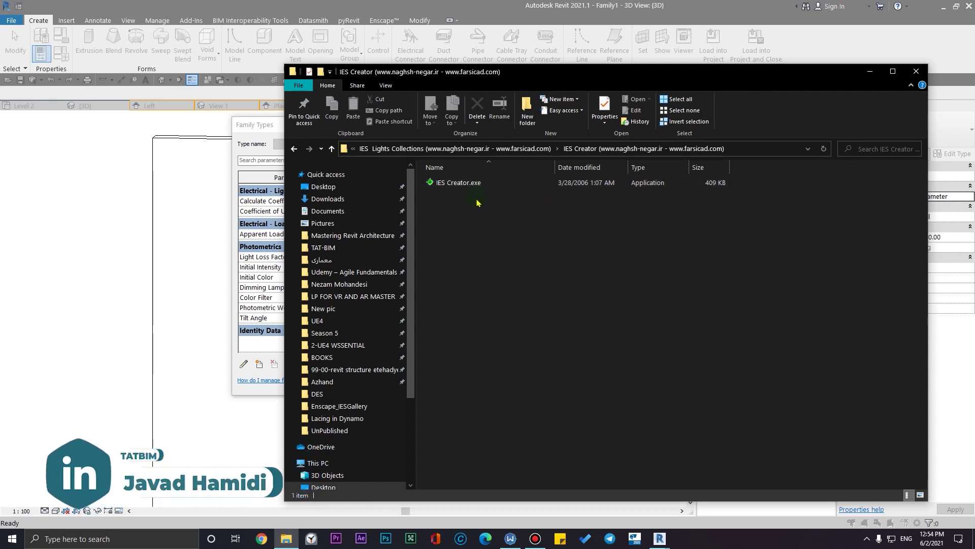
double_click(498, 185)
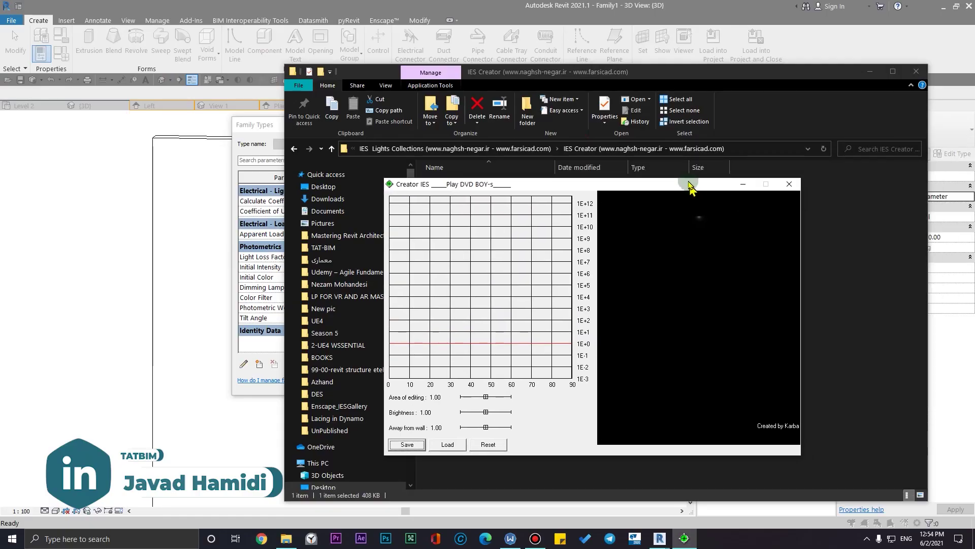
Shape the light intensity curve into several peaks to preview the resulting beams, and close IES Creator without saving.
drag(688, 181, 670, 168)
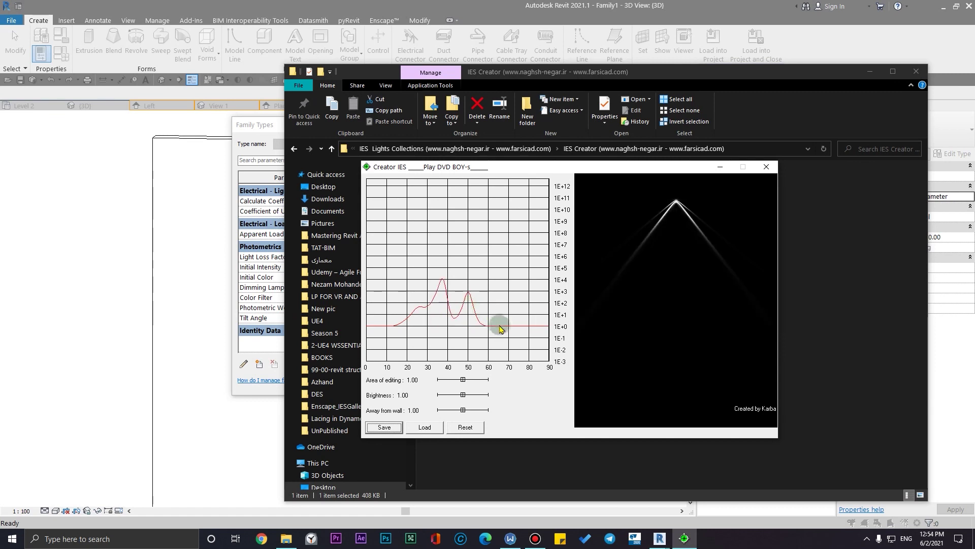
drag(501, 329, 464, 303)
drag(390, 326, 431, 305)
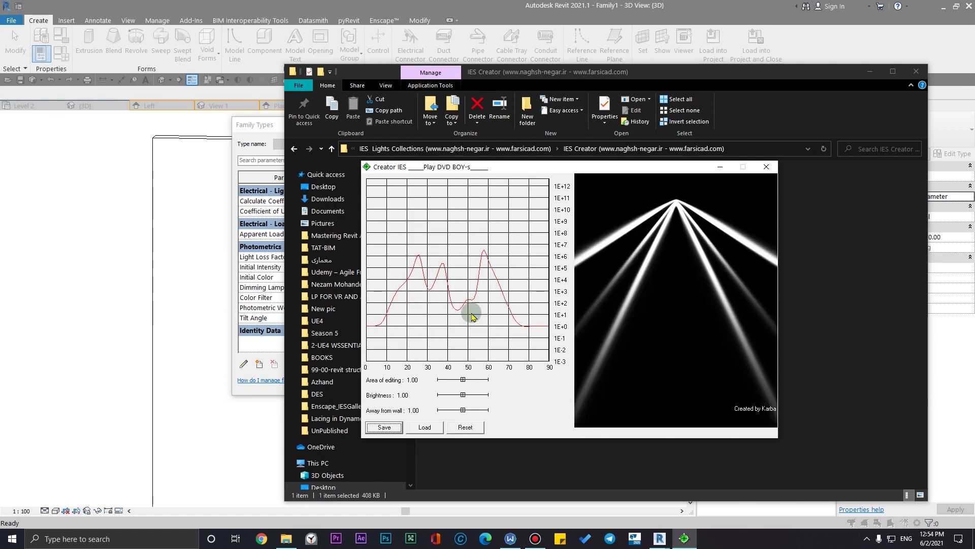
drag(457, 256, 471, 285)
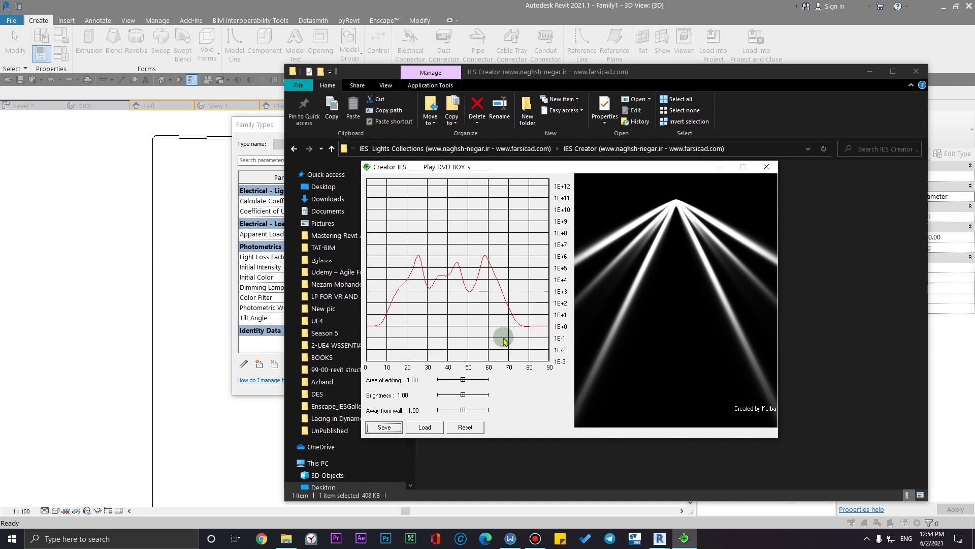
click(765, 168)
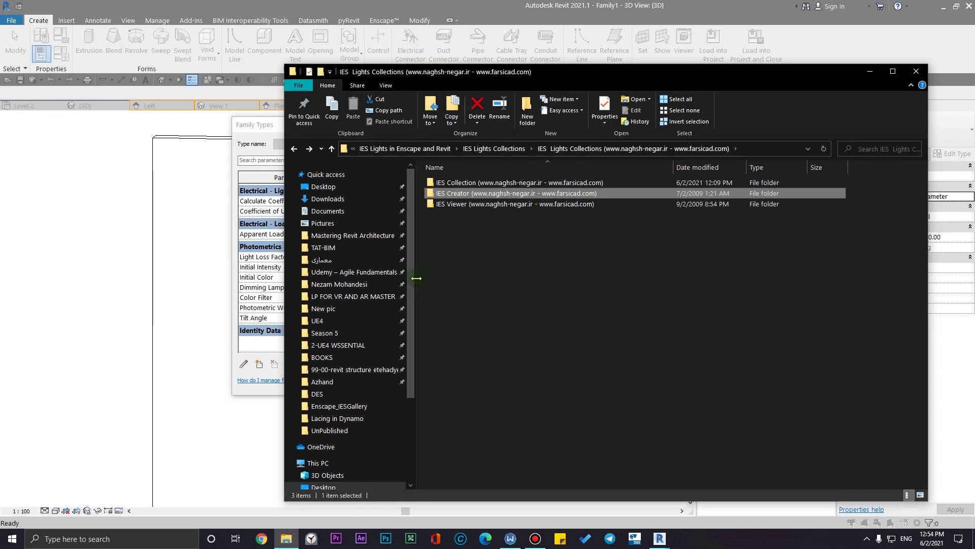
Open the Best IES 2 folder in the IES Collection and view its overview image Best IES2.jpg.
drag(416, 283, 332, 283)
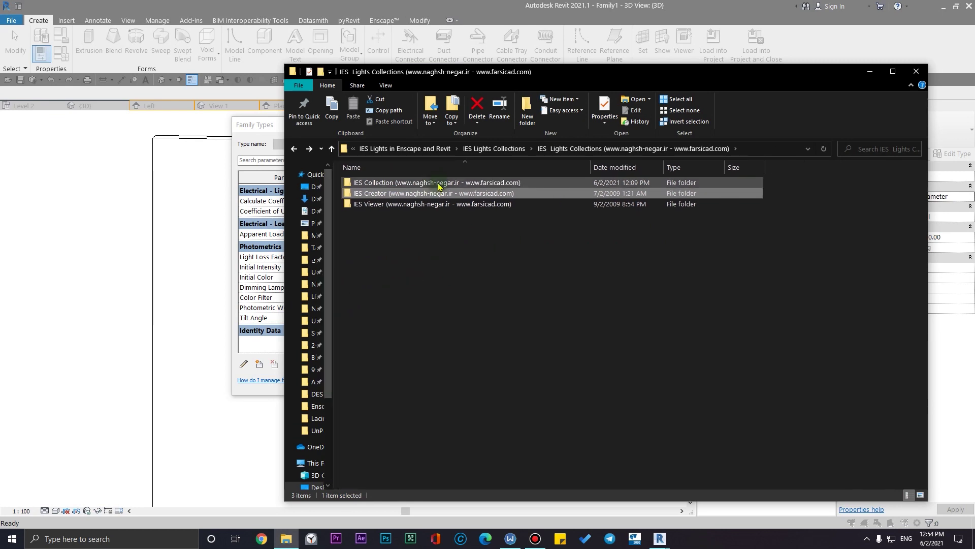
double_click(438, 183)
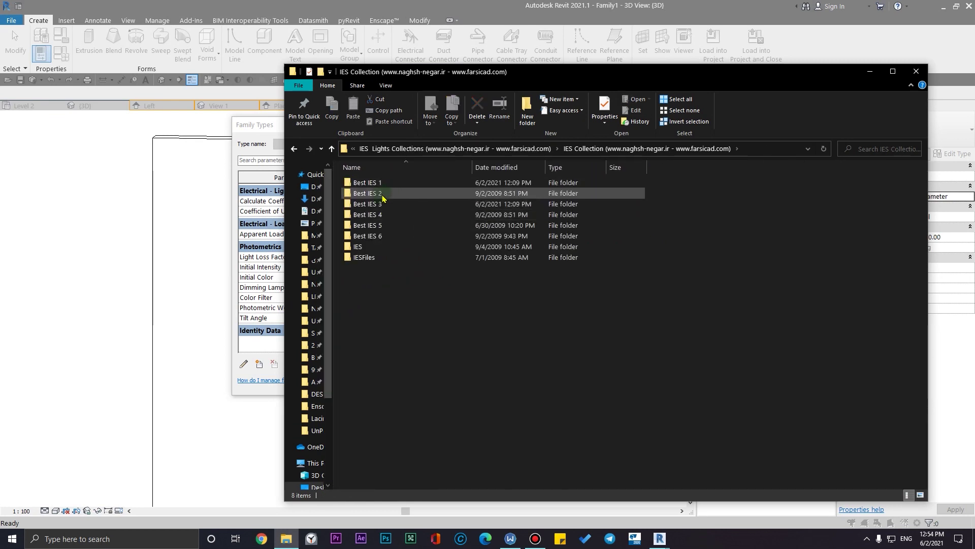
double_click(385, 194)
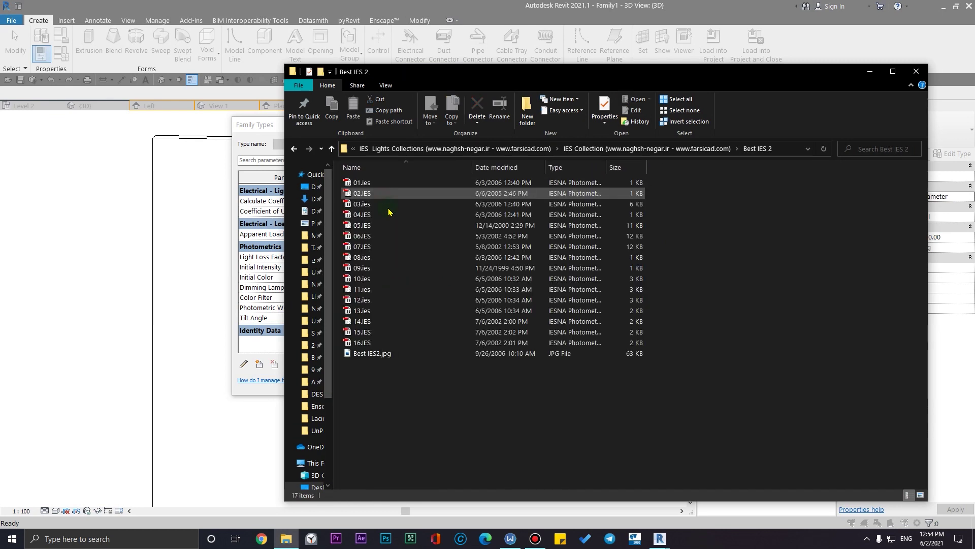
double_click(399, 359)
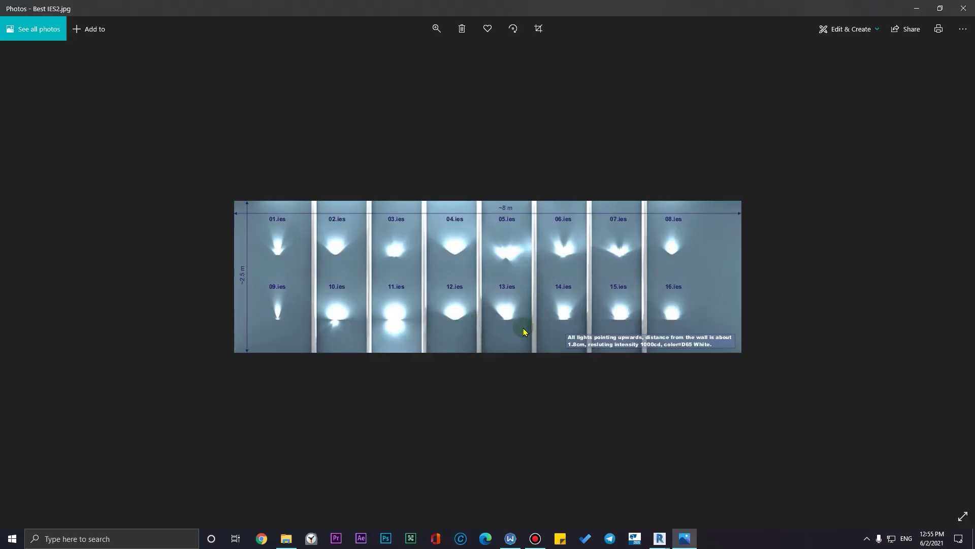
click(957, 6)
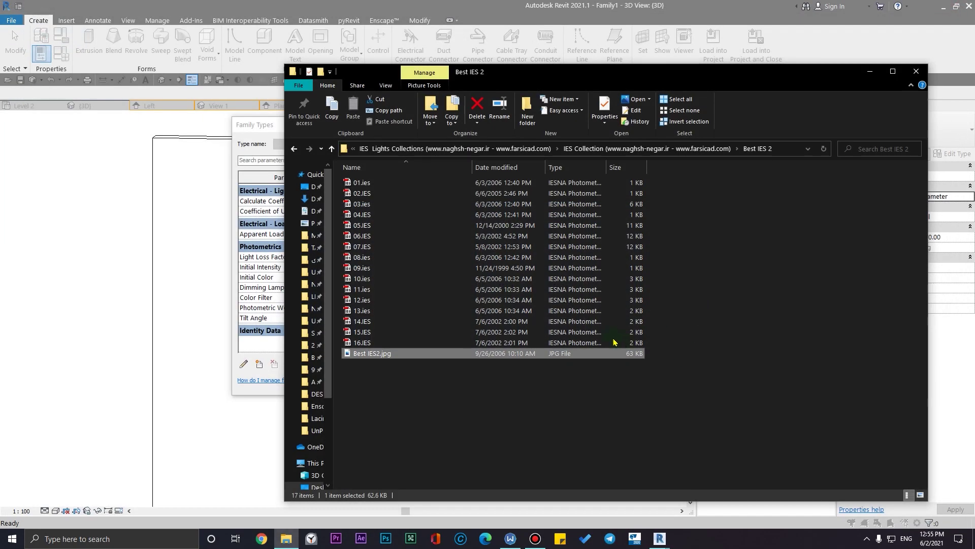
View the 13.jpg light preview in the Best IES 1 folder, and minimize the file window to return to Revit.
click(294, 148)
double_click(458, 186)
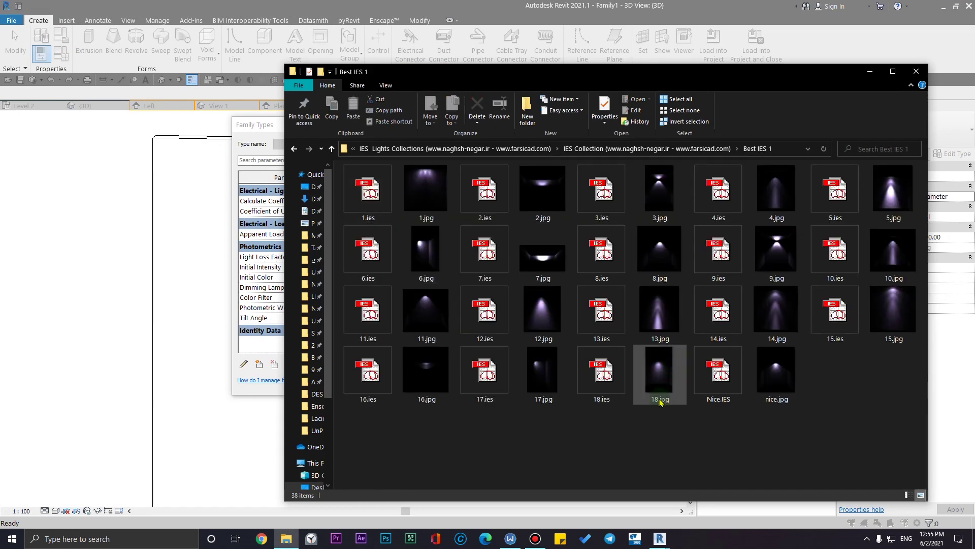
double_click(659, 311)
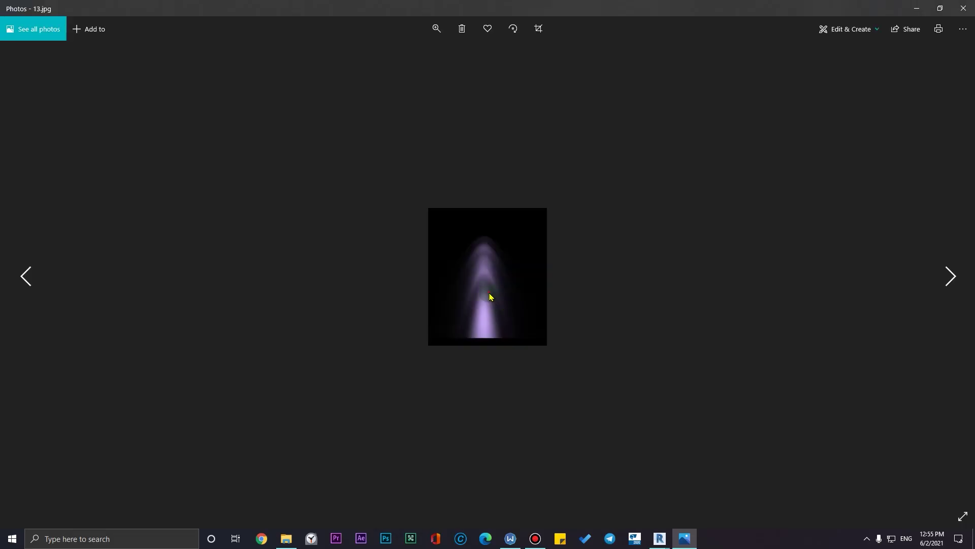
click(956, 5)
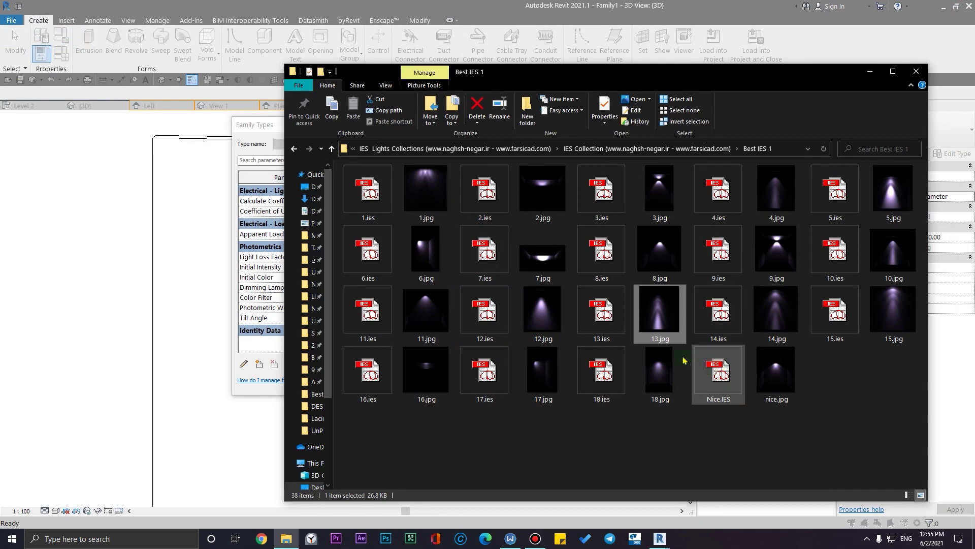
click(869, 72)
Browse for a new Photometric Web File in UnPublished > IES Lights in Enscape and Revit > IES Lights Collections.
click(400, 309)
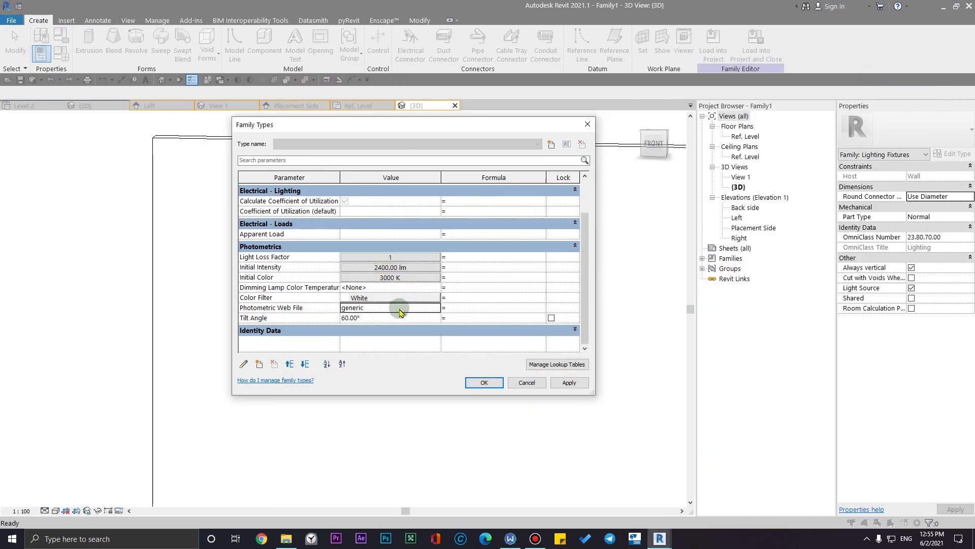
click(435, 309)
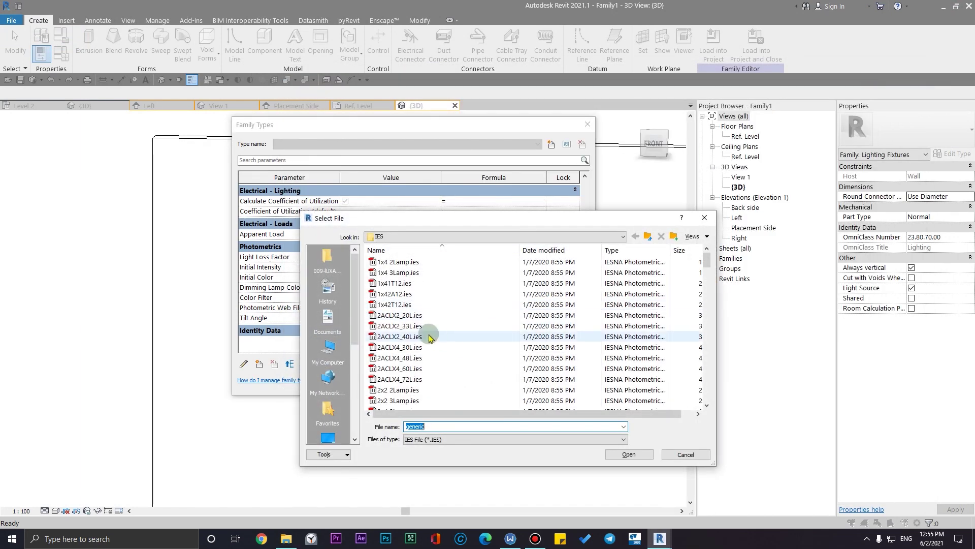
scroll(333, 353, down, 3)
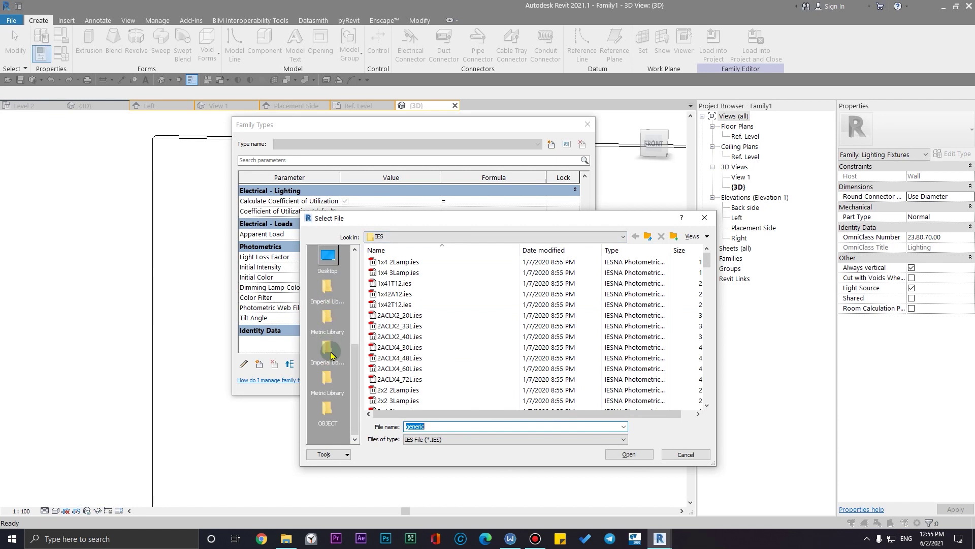
scroll(341, 356, up, 3)
click(338, 443)
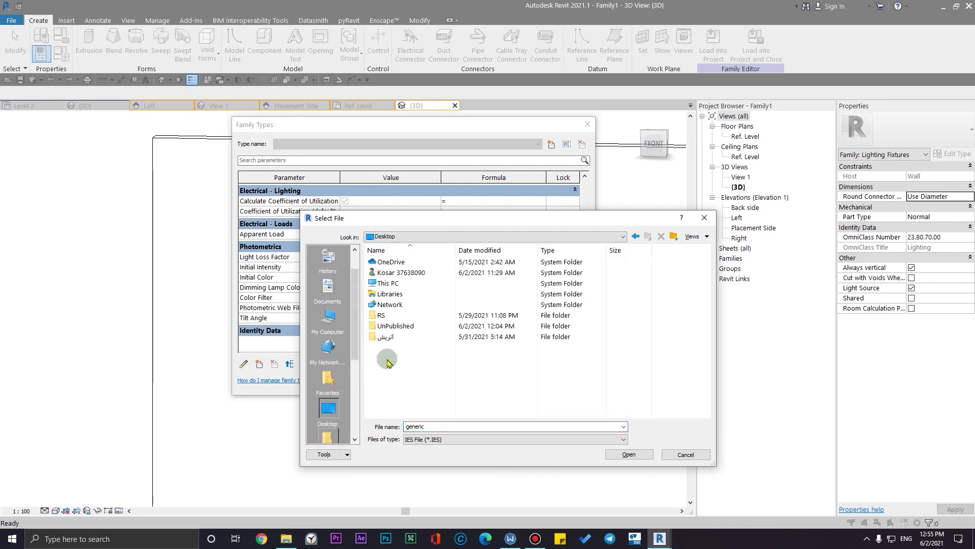
double_click(401, 326)
double_click(405, 262)
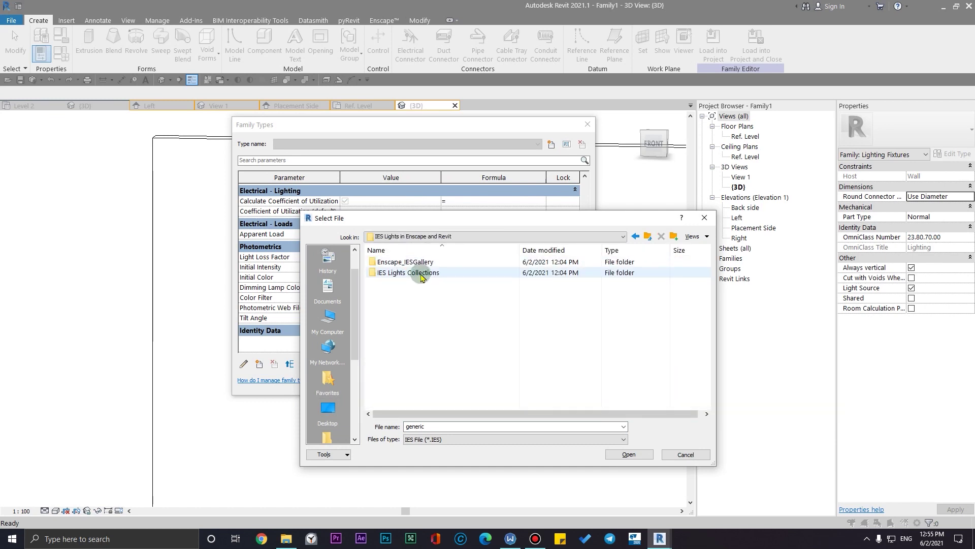
double_click(420, 272)
double_click(409, 262)
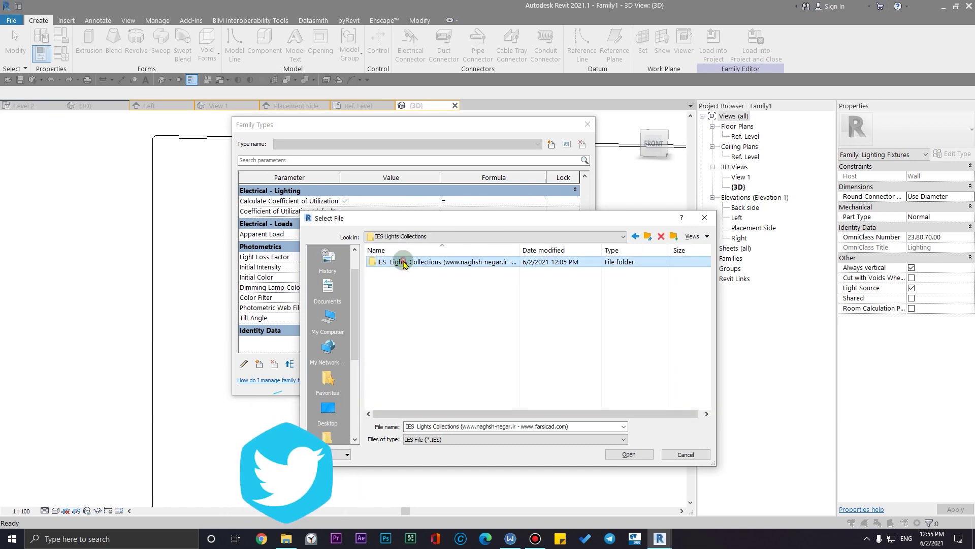
Load 13.ies from the IES Collection's Best IES 2 folder as the Photometric Web File and accept the family types.
drag(459, 252, 396, 252)
drag(520, 250, 590, 251)
click(424, 263)
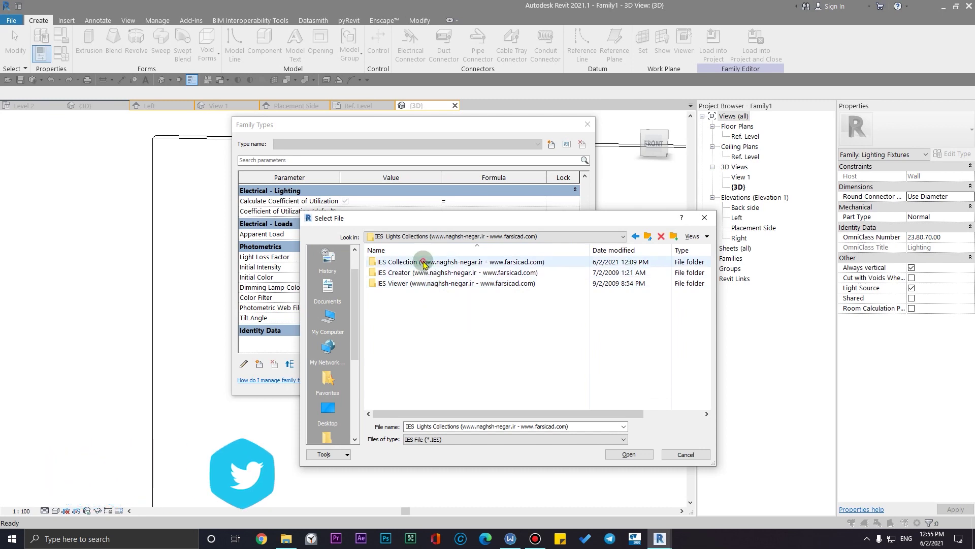
double_click(424, 263)
double_click(407, 274)
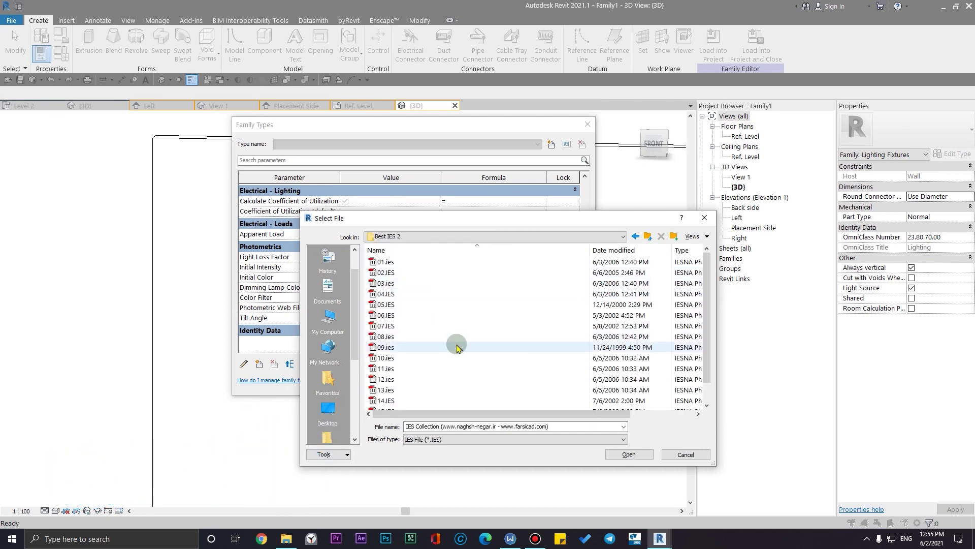
scroll(440, 378, down, 1)
click(396, 368)
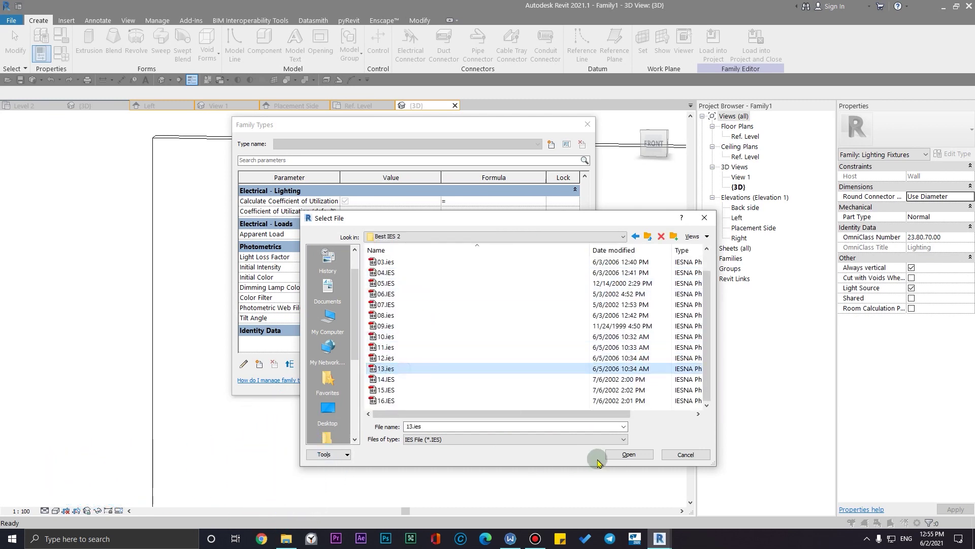
click(628, 454)
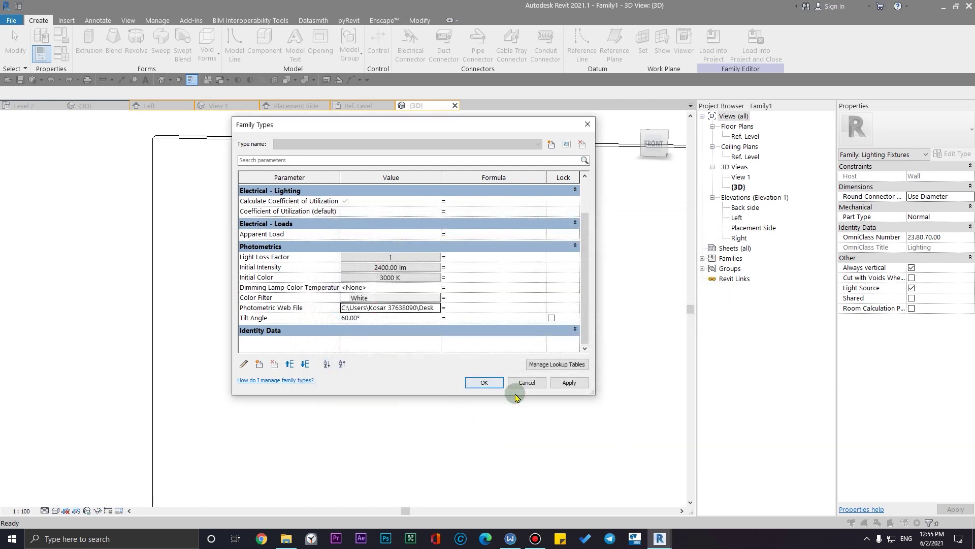
click(483, 383)
Select the light source in the front 3D view and set its Tilt Angle parameter to 90° in Family Types.
scroll(492, 366, down, 3)
click(452, 330)
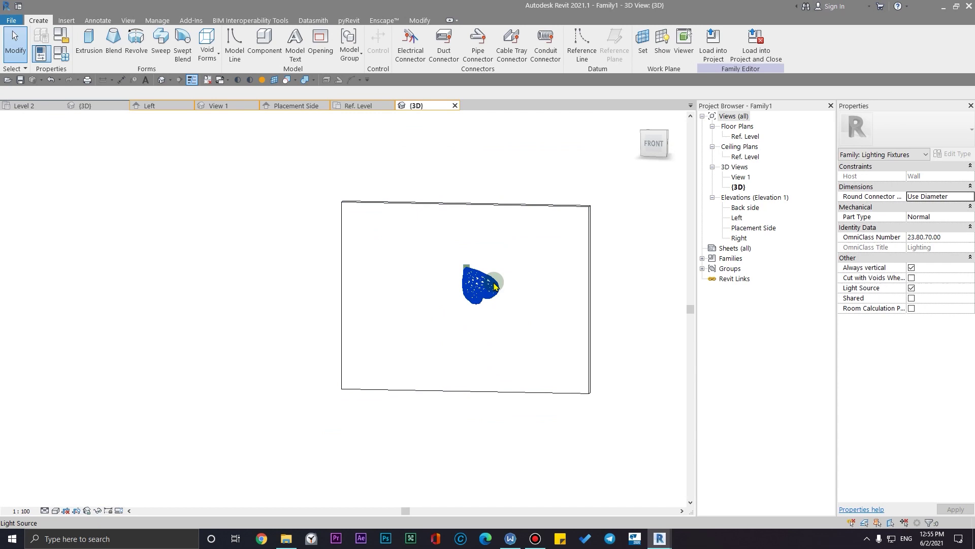
click(655, 143)
scroll(370, 279, down, 3)
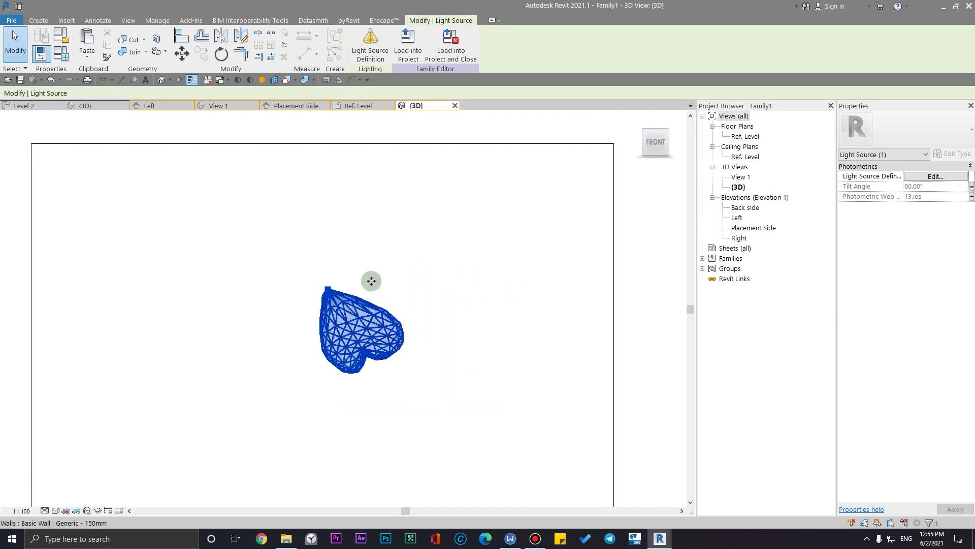
middle_drag(370, 279, 430, 276)
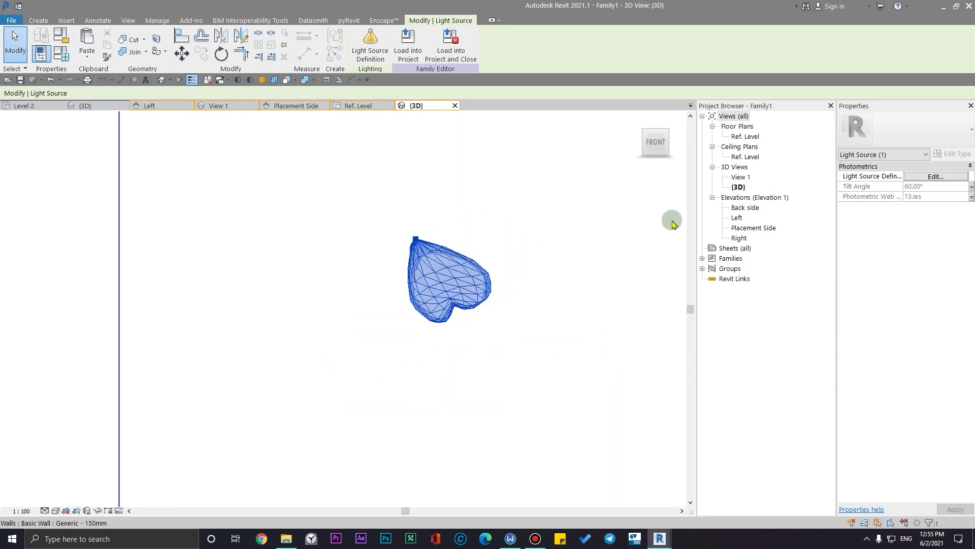
click(38, 21)
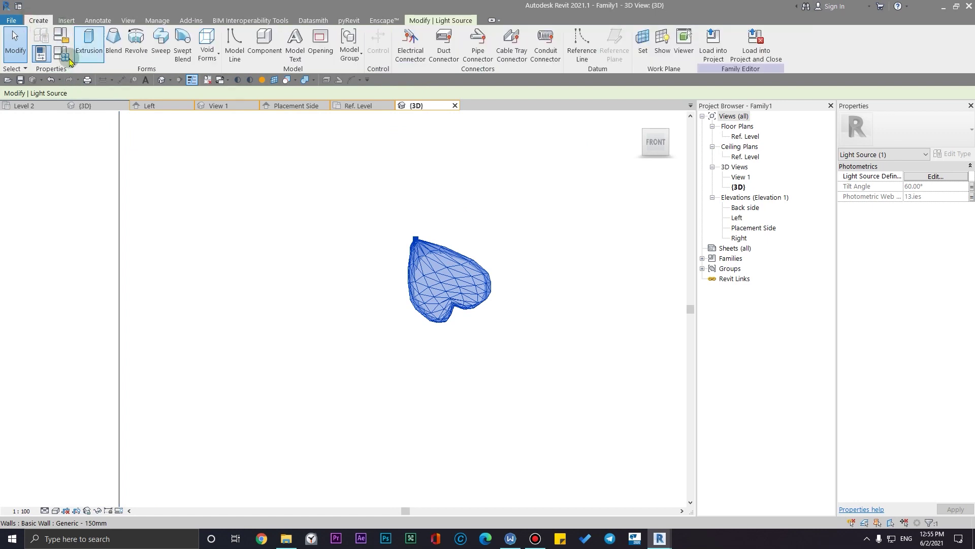
click(66, 57)
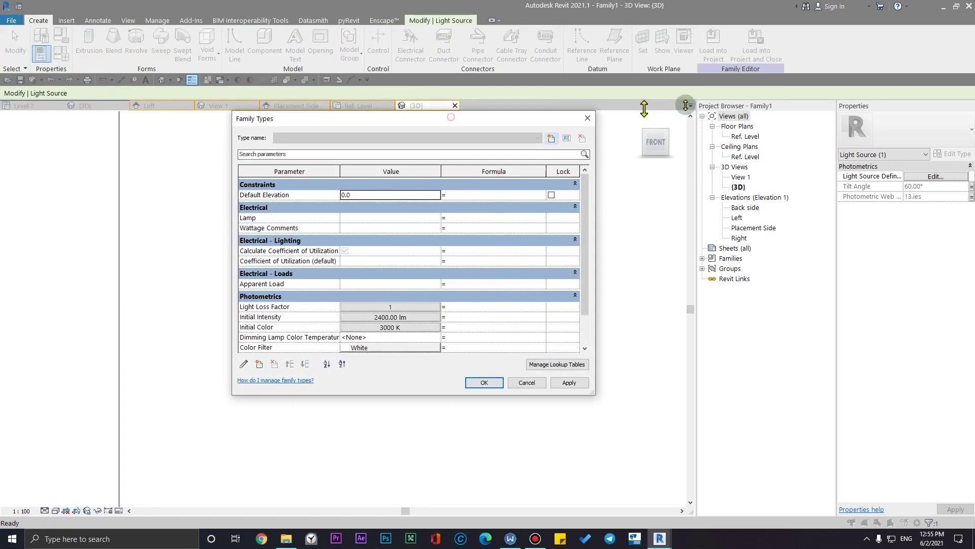
drag(430, 109, 785, 106)
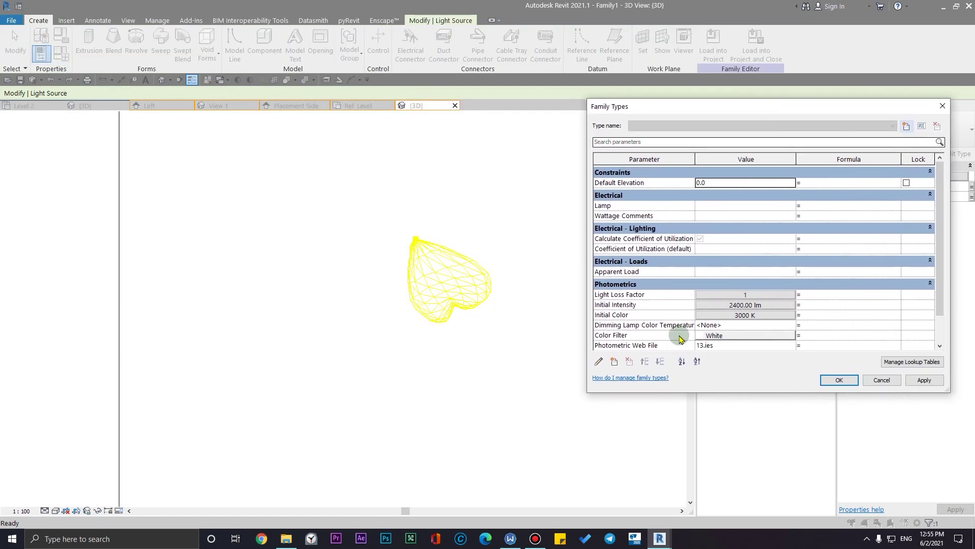
scroll(767, 287, down, 2)
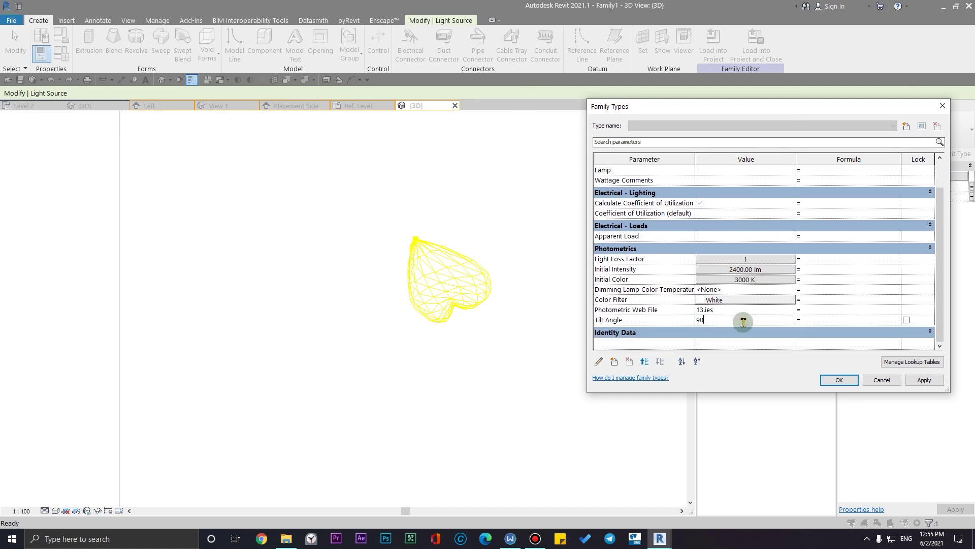
click(917, 380)
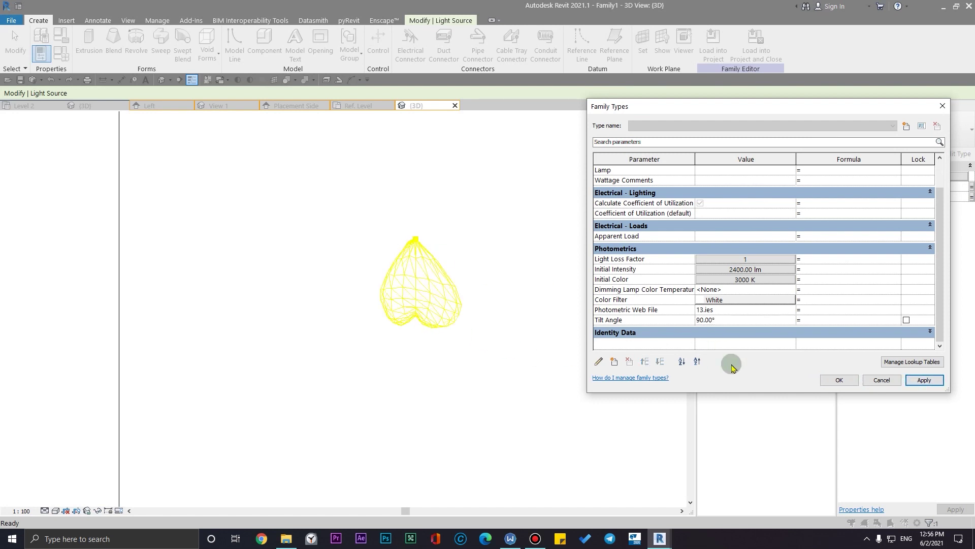
click(838, 380)
Start a solid extrusion with a rectangular profile beside the light source in the top 3D view.
scroll(443, 209, up, 5)
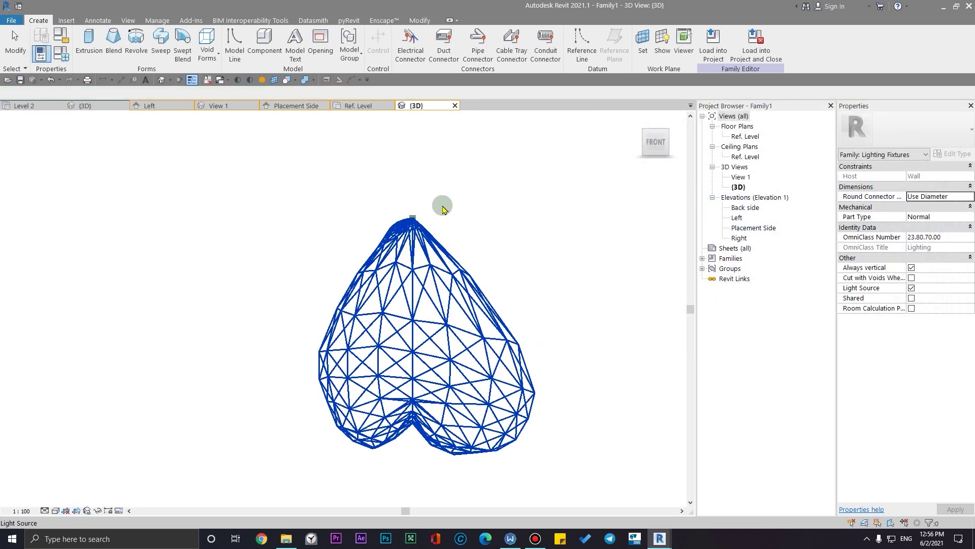
scroll(443, 208, down, 8)
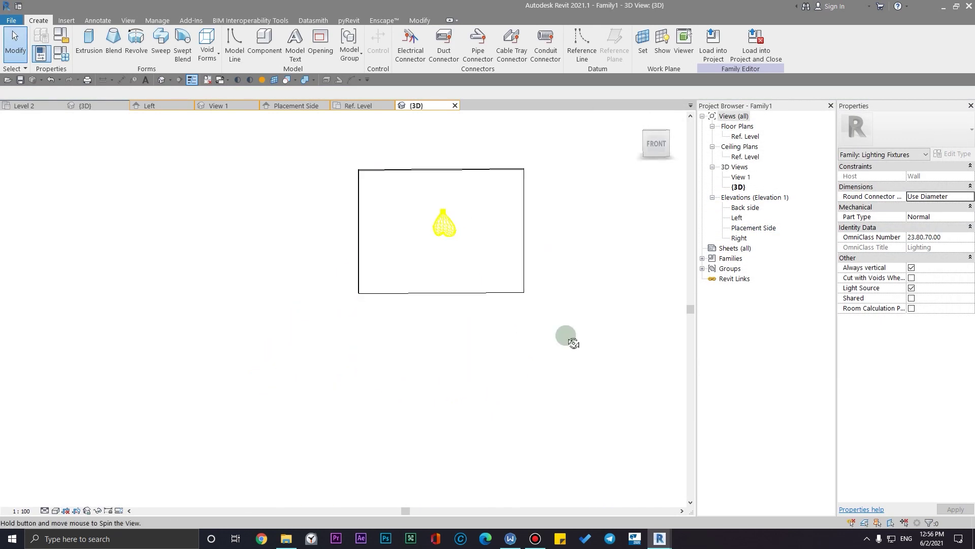
shift+middle_drag(566, 337, 592, 230)
click(655, 135)
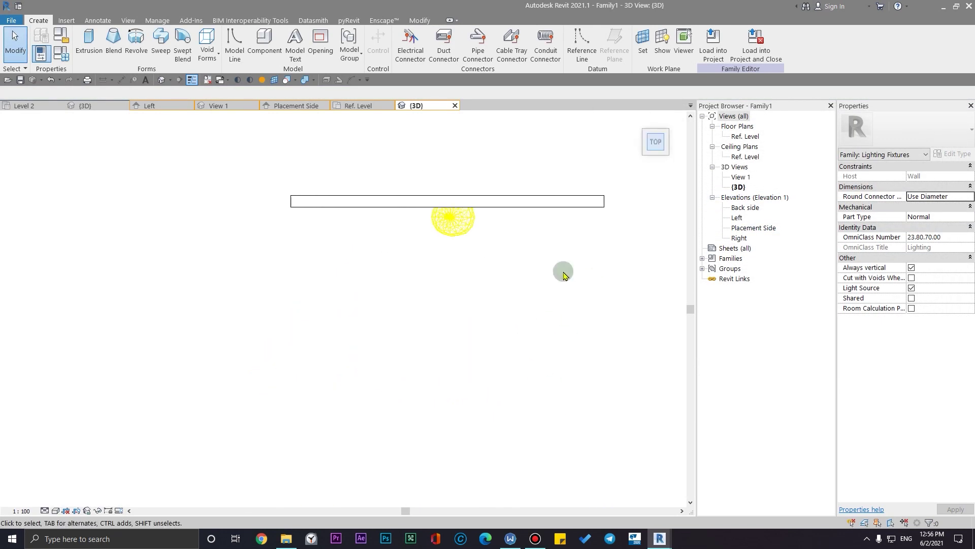
click(91, 40)
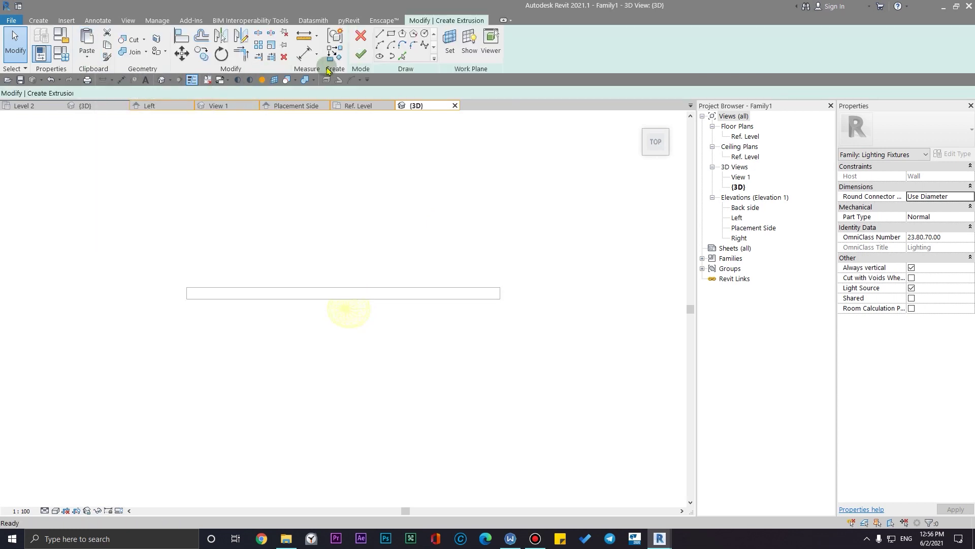
scroll(361, 284, up, 3)
scroll(361, 284, up, 2)
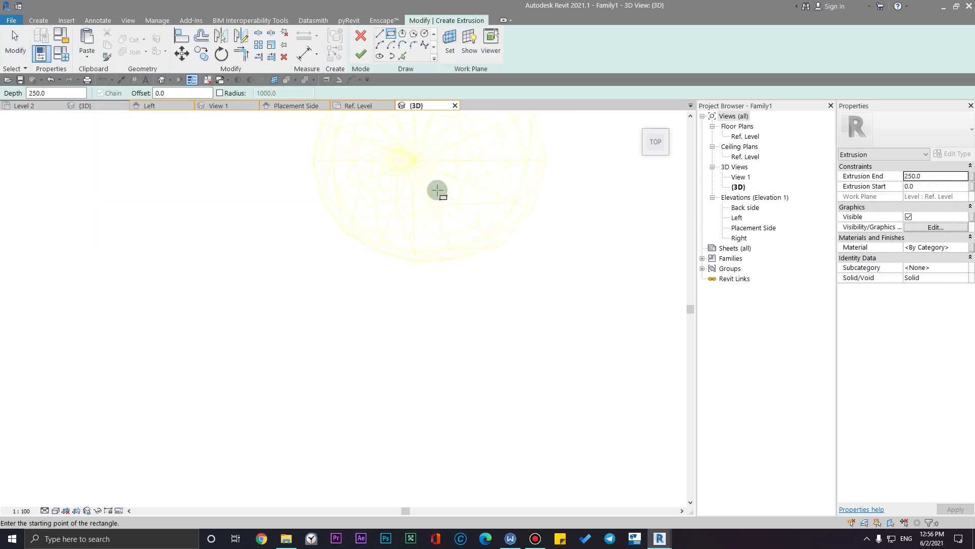
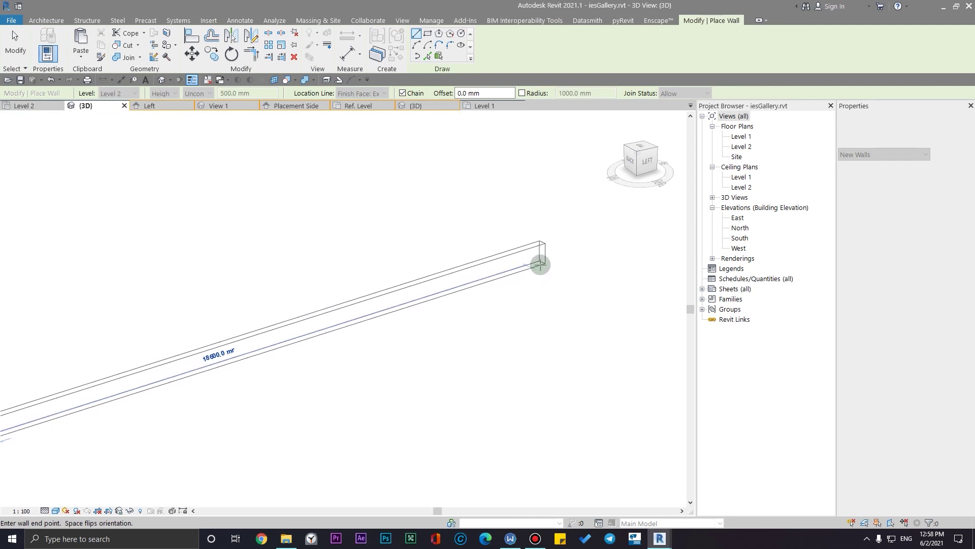
Finish a straight wall about 18800 mm long in front of the glazed building in the project's 3D view.
click(522, 286)
key(Escape)
key(Escape)
Select the new low wall and stretch its top edge upward to make a tall wall face.
scroll(477, 345, down, 3)
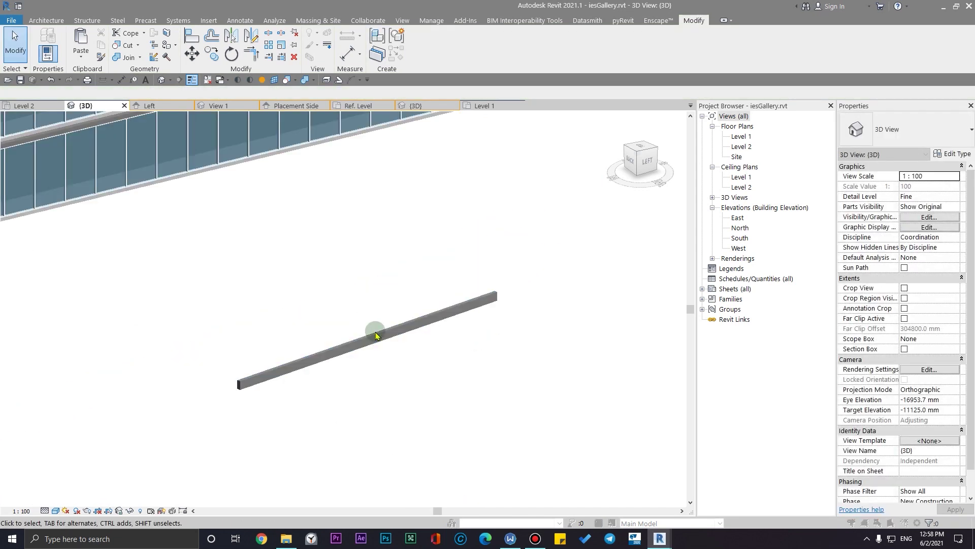
click(371, 330)
shift+middle_drag(363, 317, 435, 283)
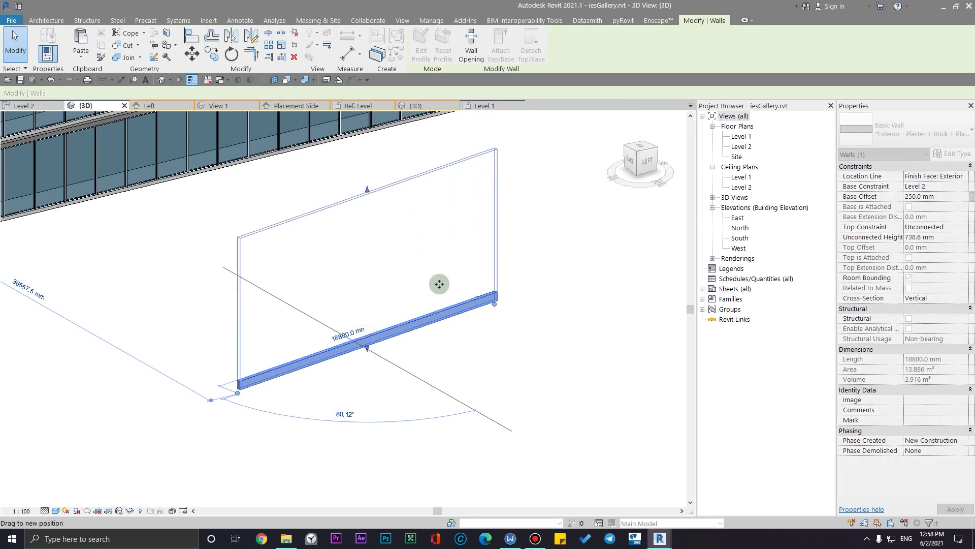
click(535, 371)
scroll(516, 415, down, 3)
scroll(529, 437, up, 3)
shift+middle_drag(529, 438, 355, 274)
Place five instances of the Family1 lighting fixture at different positions across the new wall.
click(58, 21)
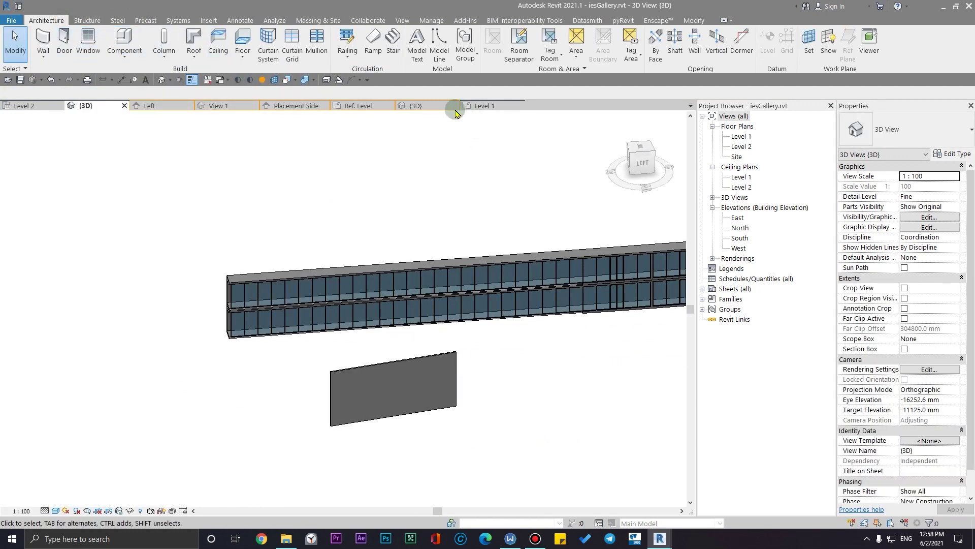
click(126, 38)
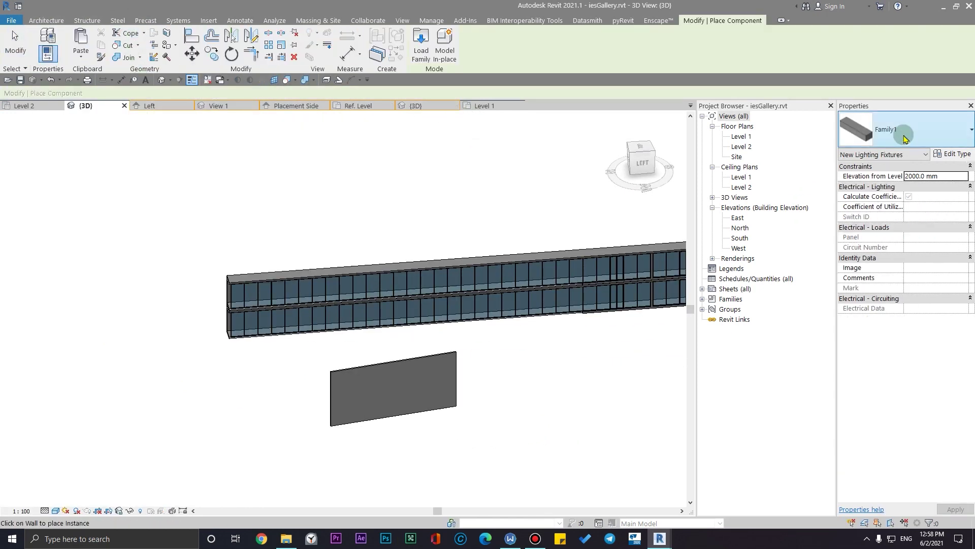
scroll(392, 407, up, 8)
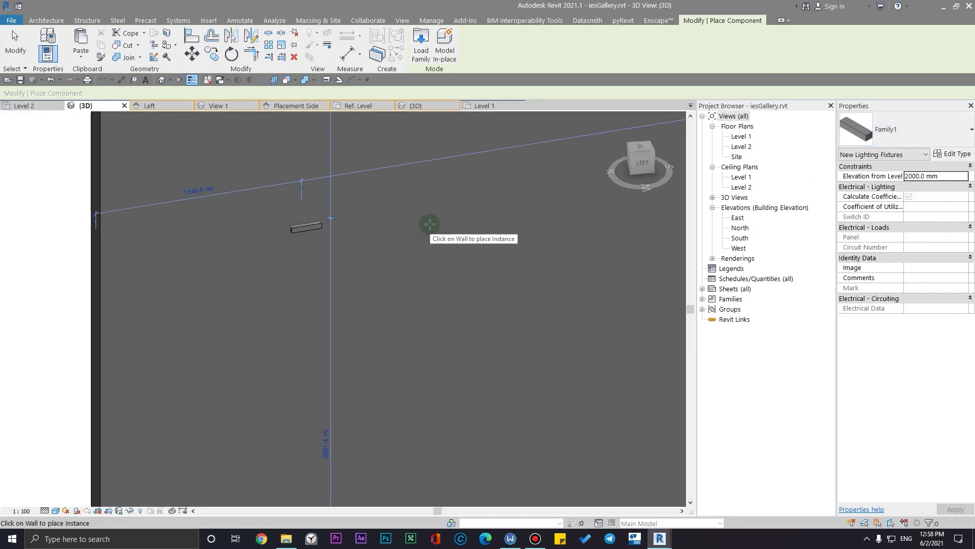
scroll(341, 279, down, 3)
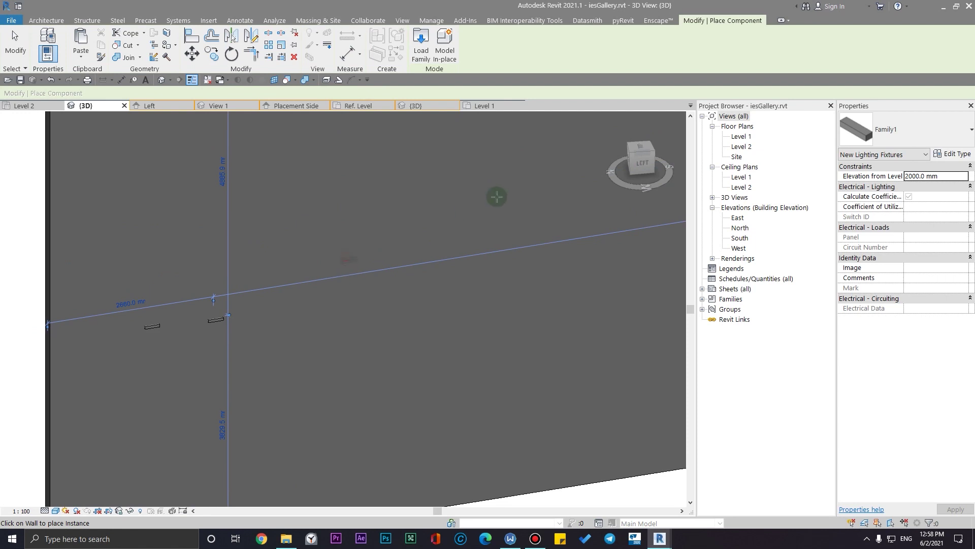
scroll(438, 294, down, 3)
key(Escape)
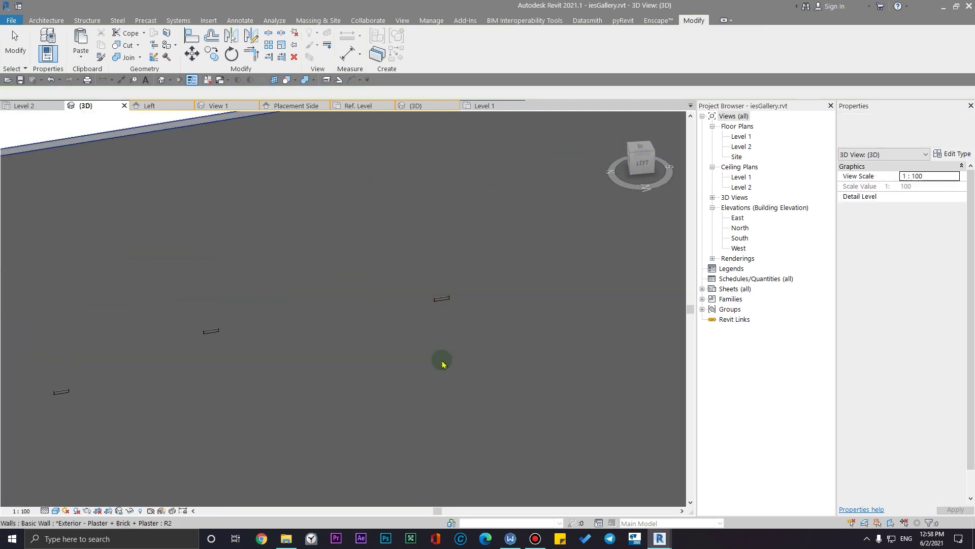
scroll(447, 362, down, 3)
scroll(457, 366, down, 5)
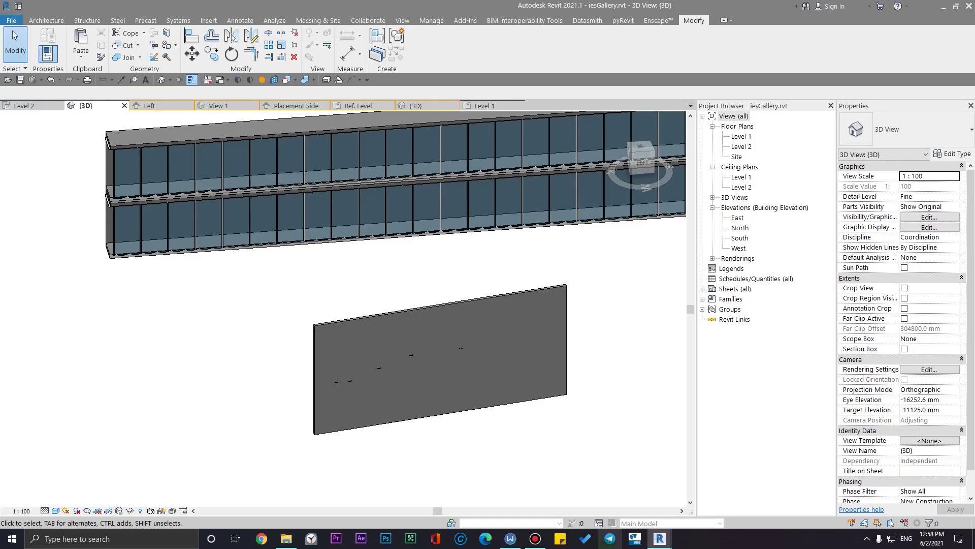
Change the placed Family1 fixture type's Photometric Web File to 1x4 3Lamp.ies and accept the type properties.
scroll(345, 372, up, 5)
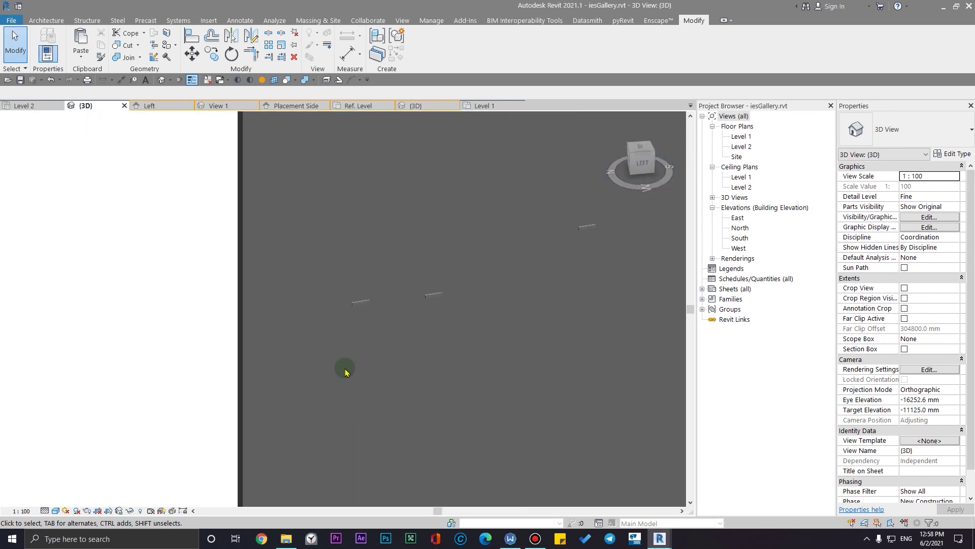
click(362, 305)
click(949, 155)
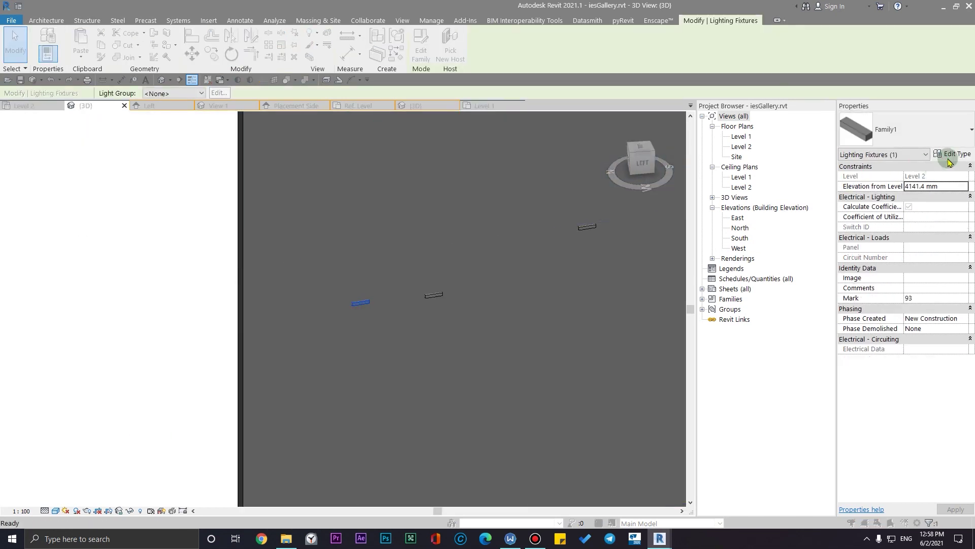
scroll(582, 311, down, 5)
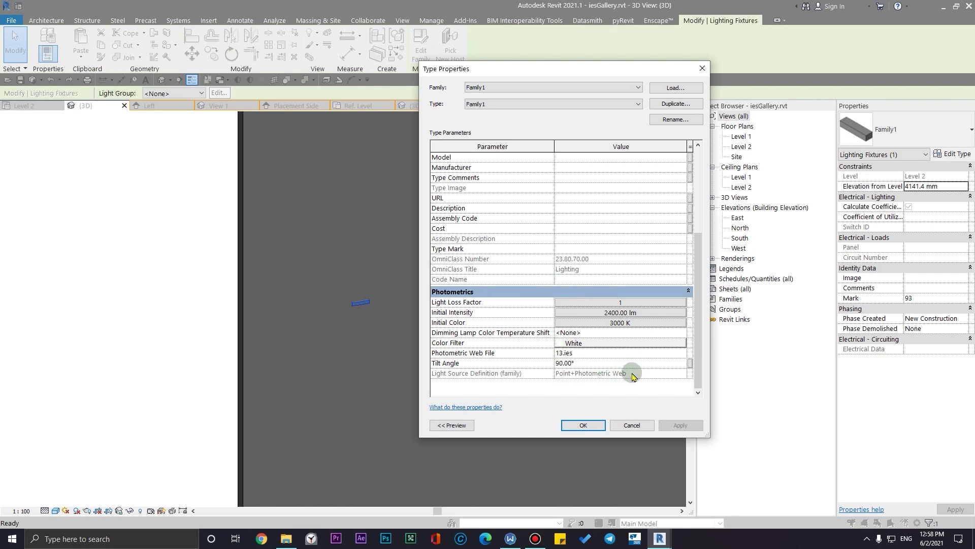
click(685, 354)
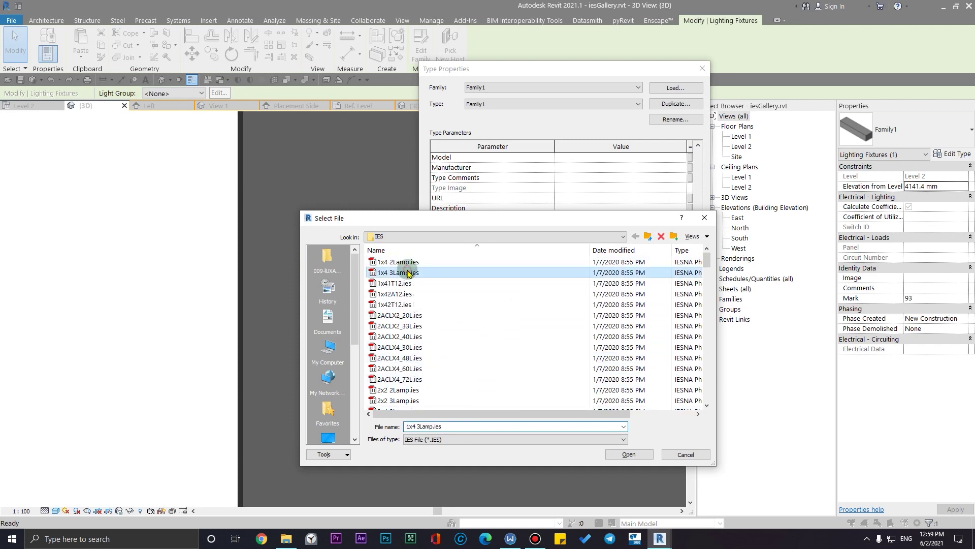
click(629, 455)
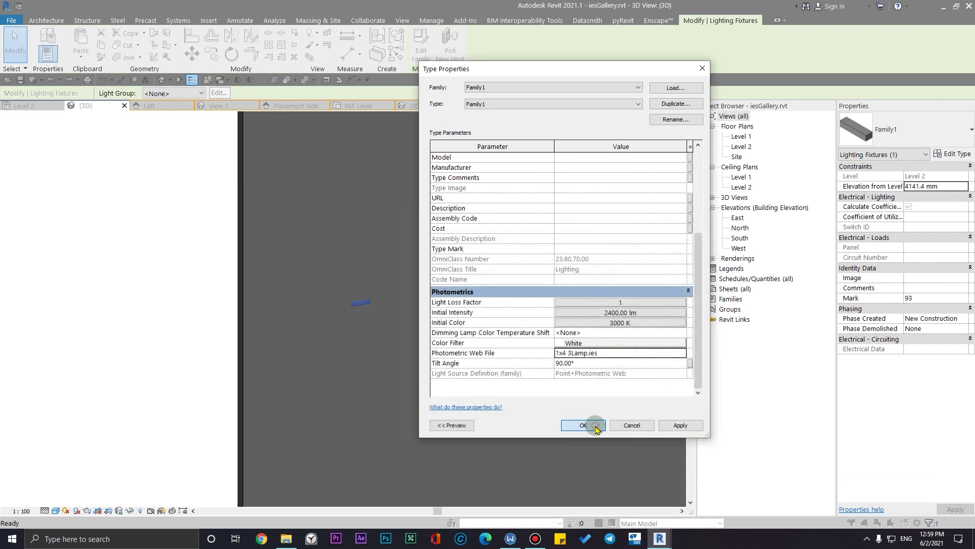
click(596, 428)
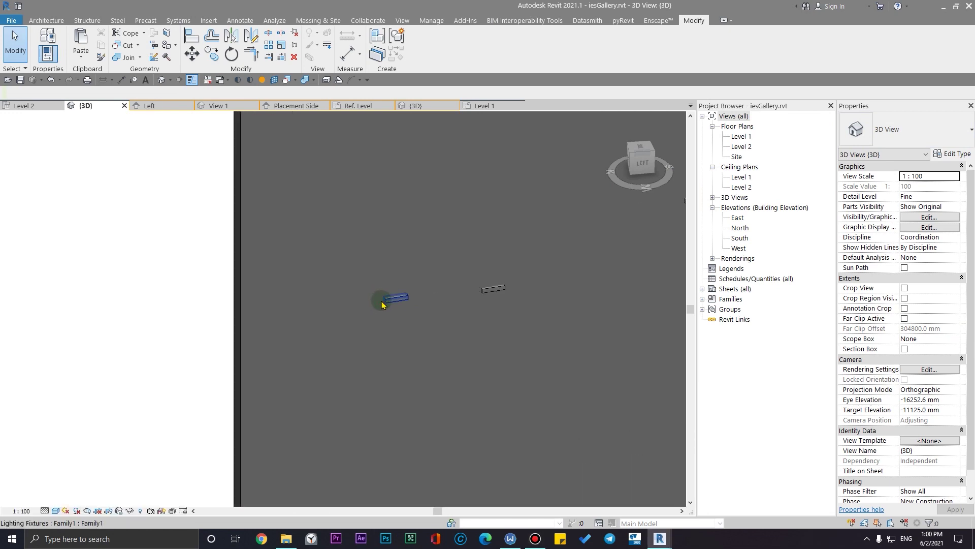
Set the Family1 fixture type's Initial Intensity to a luminous flux of 1000 lm.
click(382, 305)
click(941, 158)
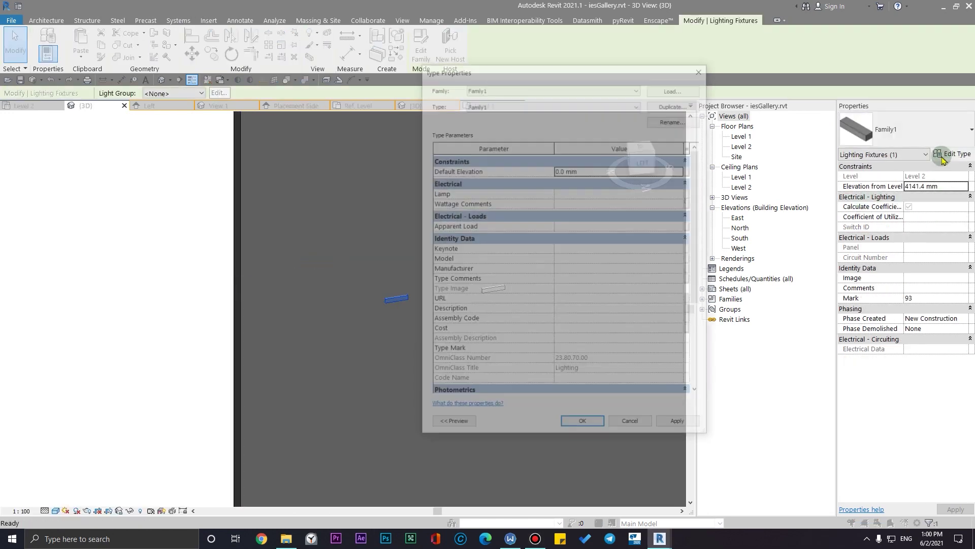
scroll(610, 315, down, 5)
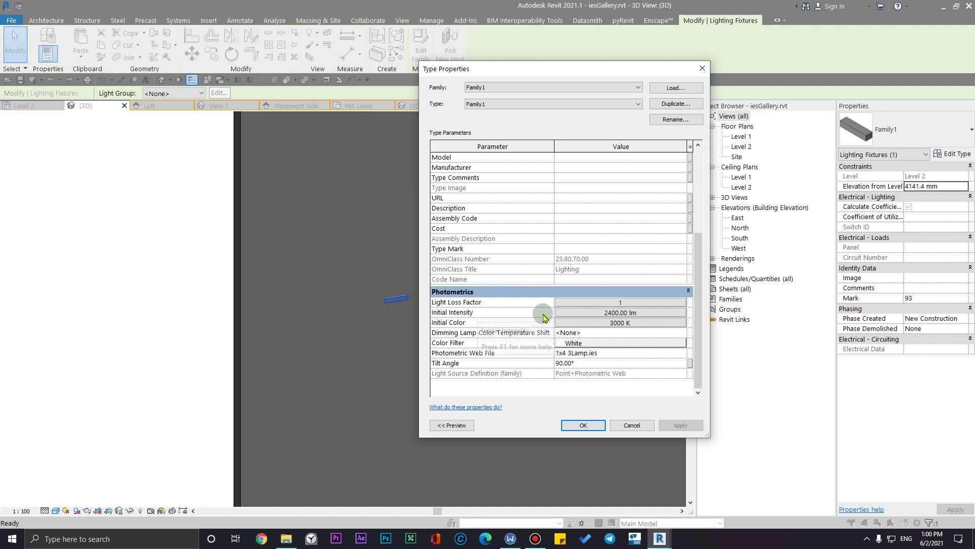
click(562, 312)
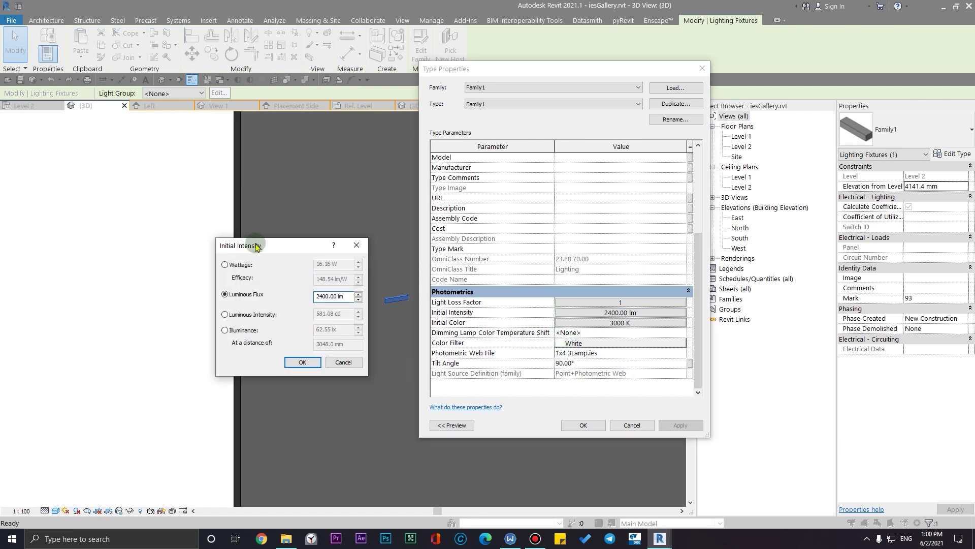
drag(256, 247, 388, 255)
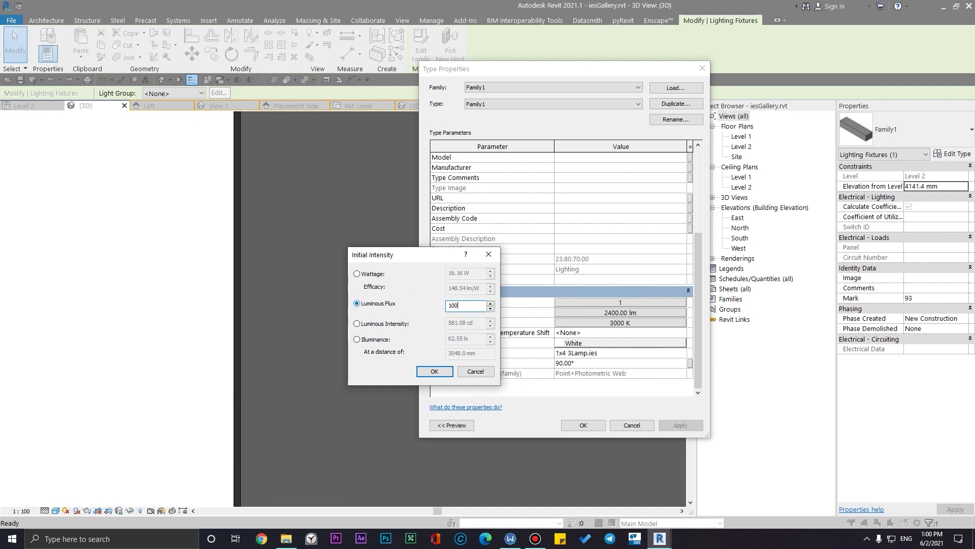
click(434, 371)
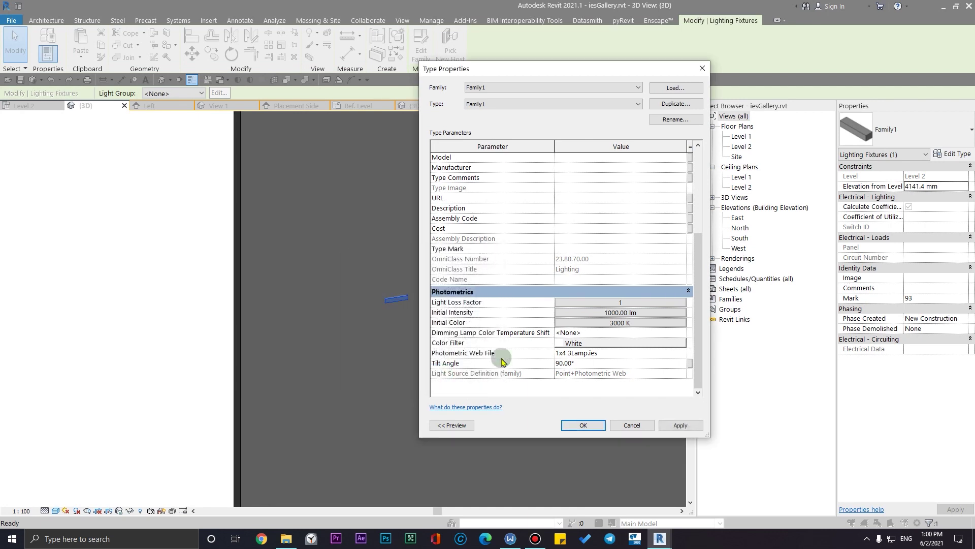
Set the fixture type's Initial Color to the D65 Reference White preset.
click(605, 325)
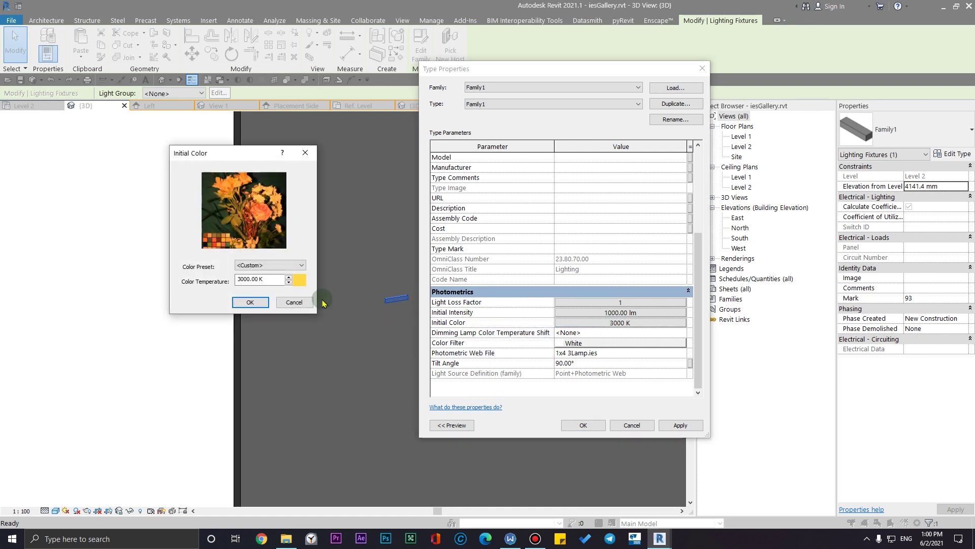
click(261, 266)
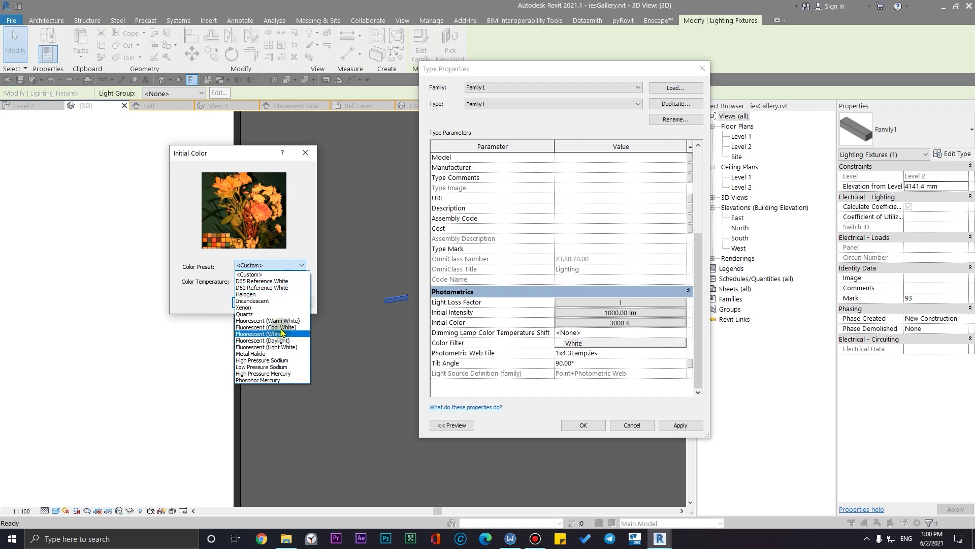
click(279, 282)
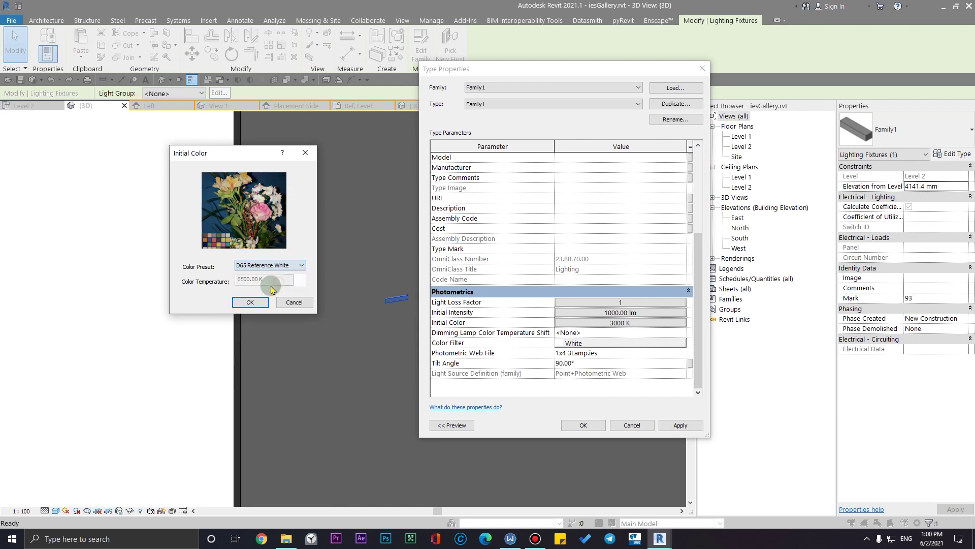
click(253, 303)
Set the fixture type's Color Filter to a slightly darkened pure green and accept the type properties.
click(694, 344)
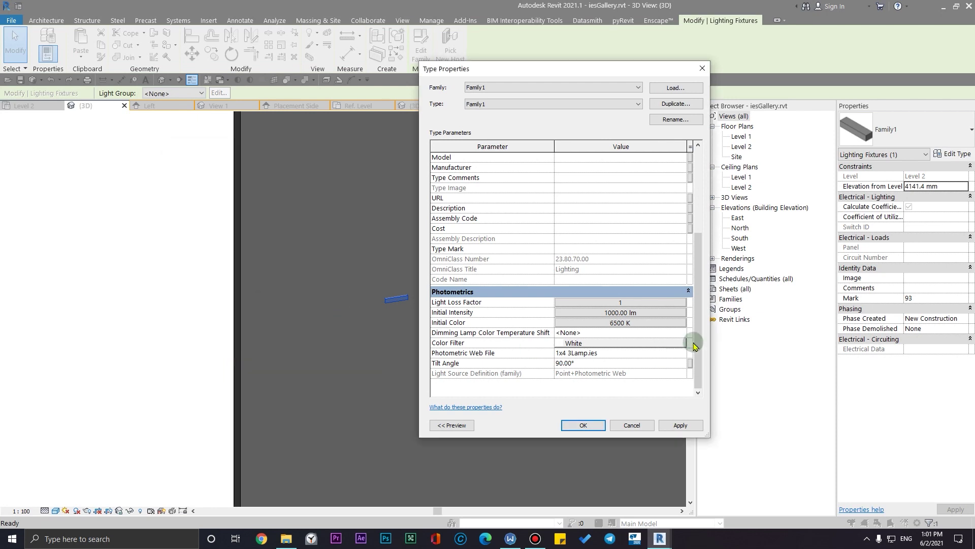
click(606, 345)
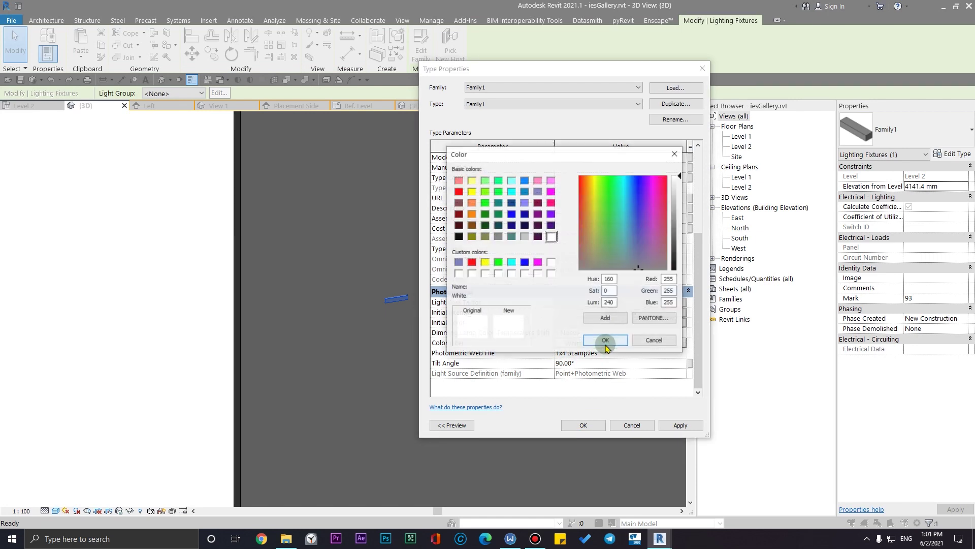
click(511, 263)
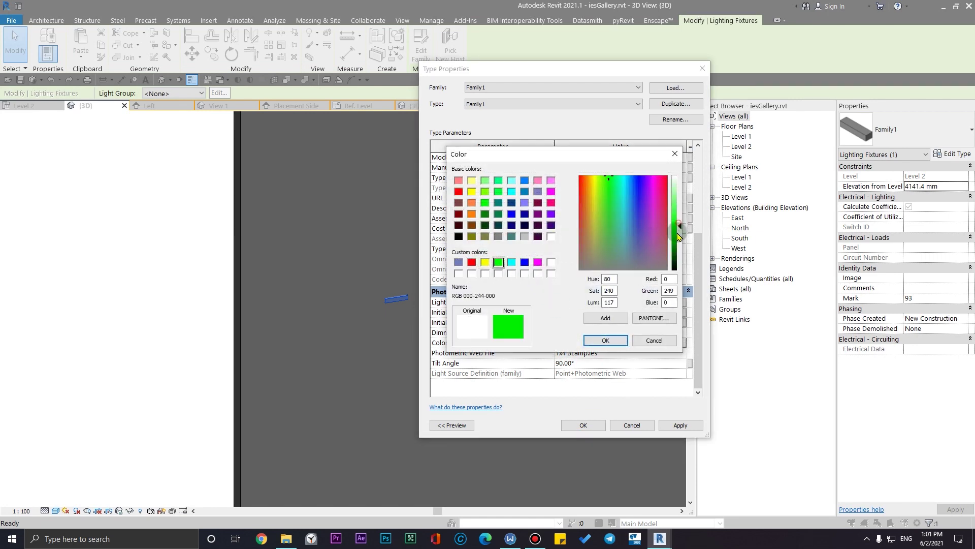
click(604, 340)
click(583, 424)
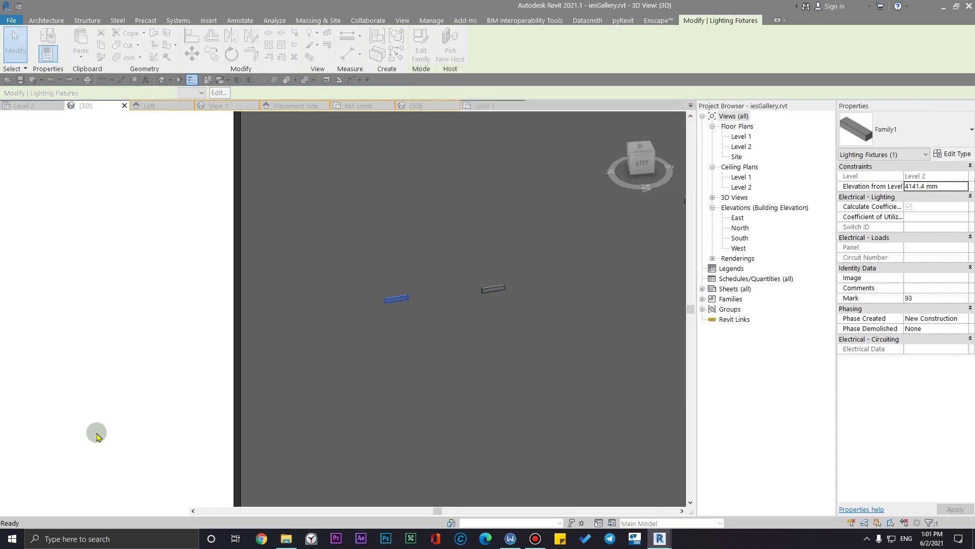